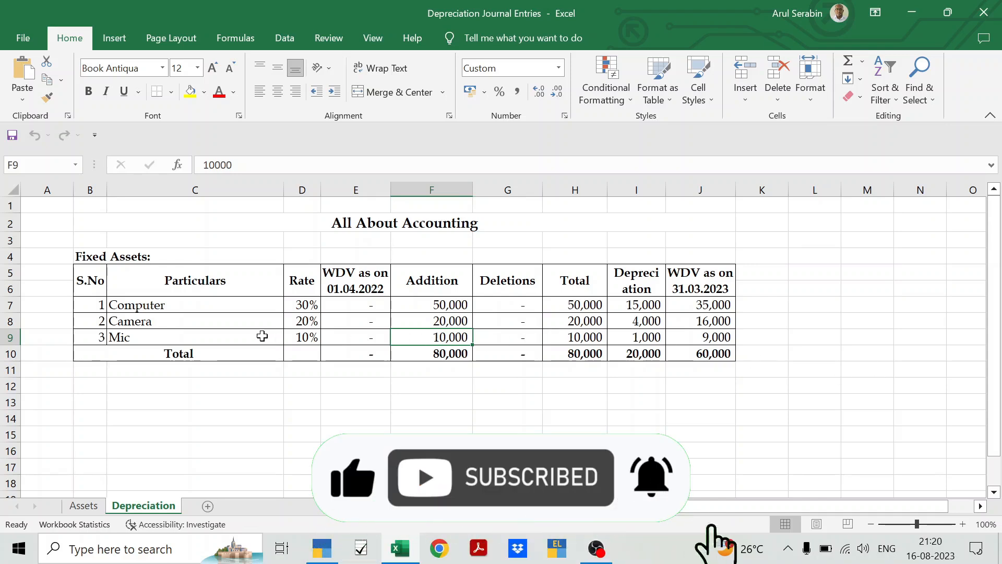
- Review the S.No heading and the Computer, Camera and Mic entries in the fixed assets table
{"action": "left_click", "coordinate": [100, 287]}
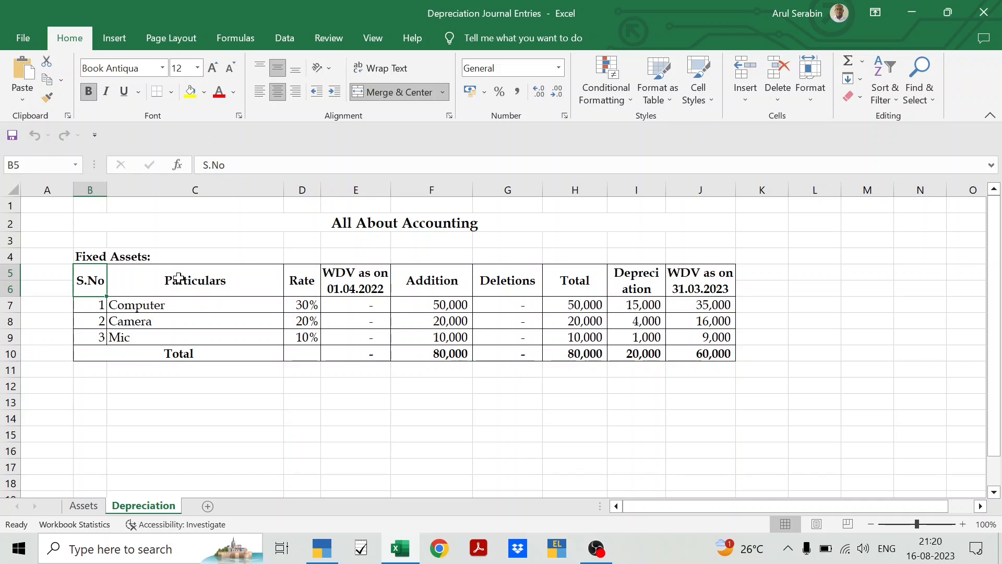
{"action": "left_click", "coordinate": [176, 307]}
{"action": "left_click", "coordinate": [164, 322]}
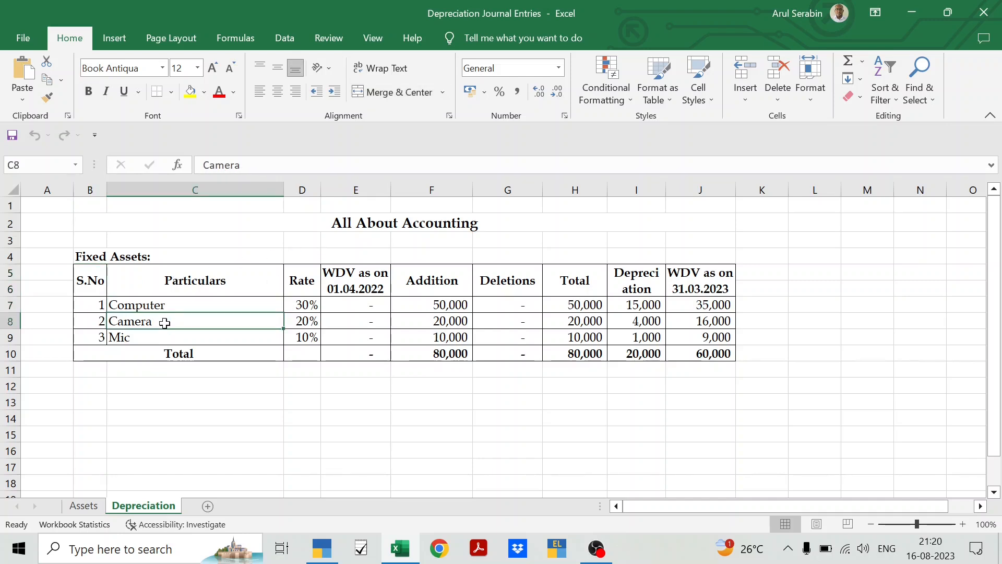
{"action": "left_click", "coordinate": [164, 341]}
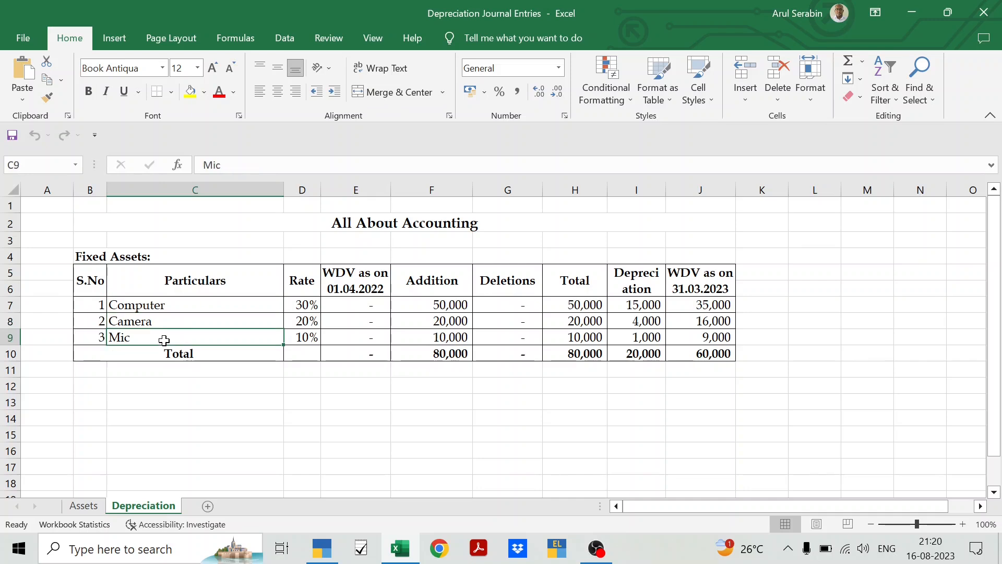
- Examine the opening and closing WDV headings and the Addition and Deletions columns of the fixed assets table
{"action": "left_click", "coordinate": [350, 275]}
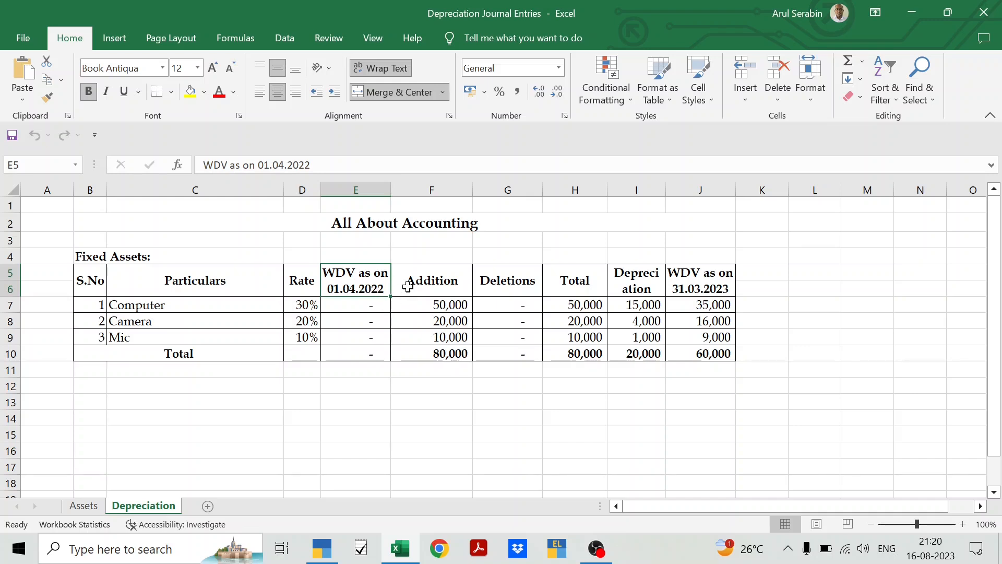
{"action": "left_click", "coordinate": [715, 282]}
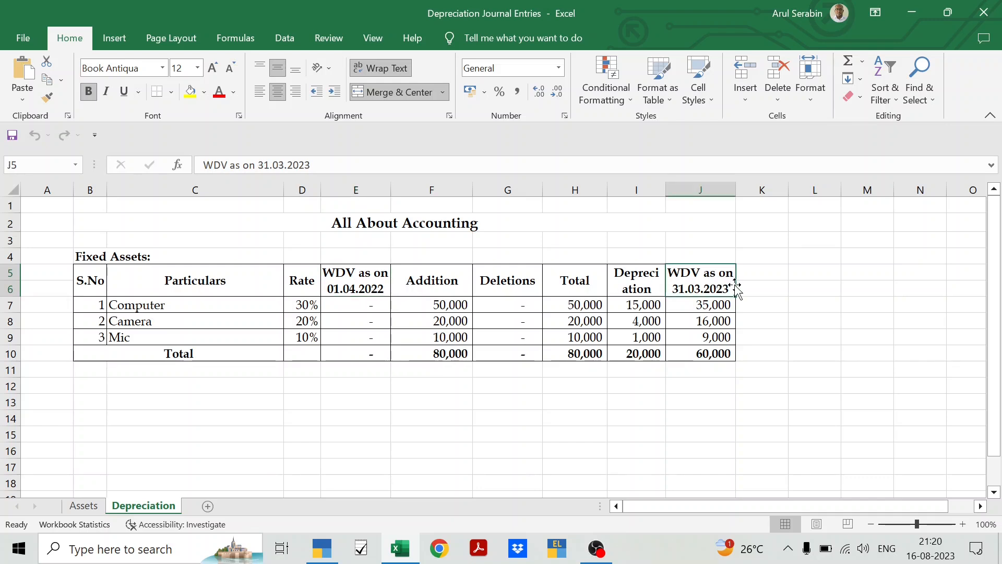
{"action": "left_click", "coordinate": [355, 286]}
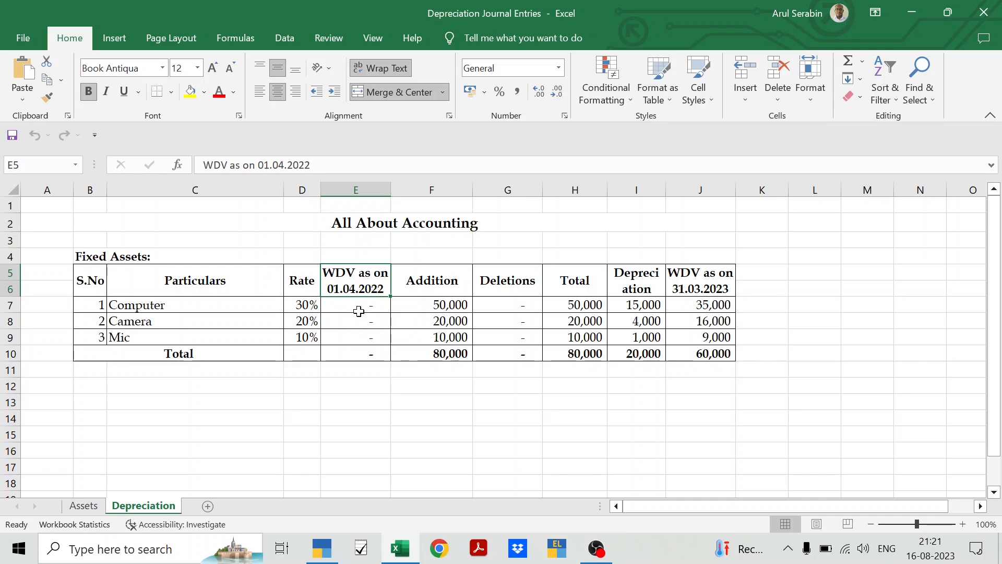
{"action": "left_click", "coordinate": [450, 288]}
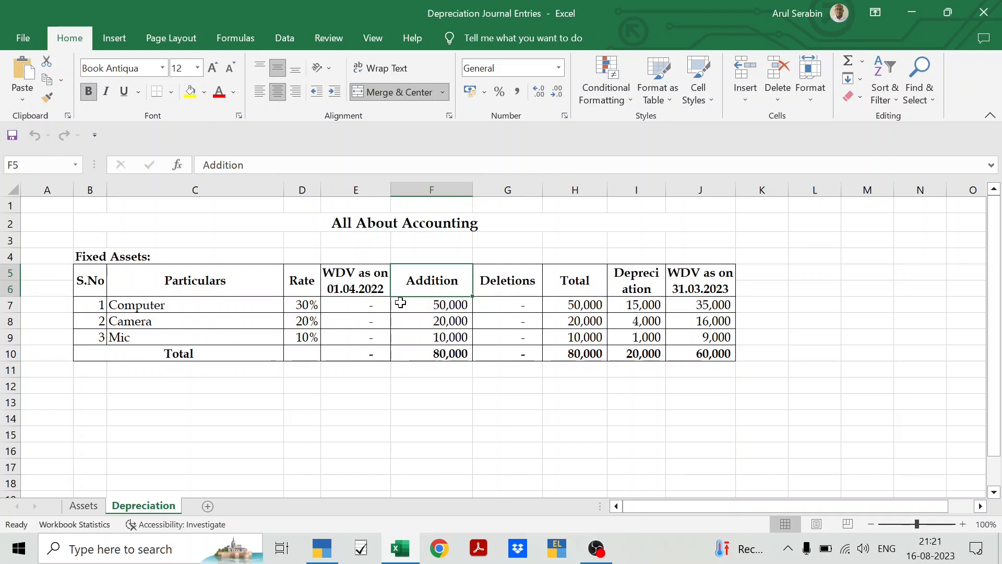
{"action": "left_click", "coordinate": [441, 188]}
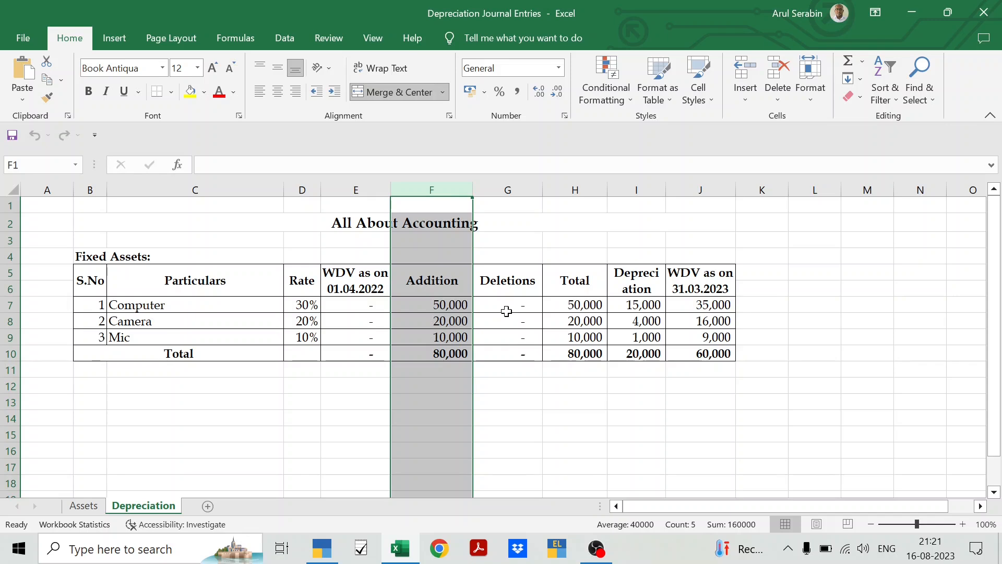
{"action": "left_click", "coordinate": [523, 190]}
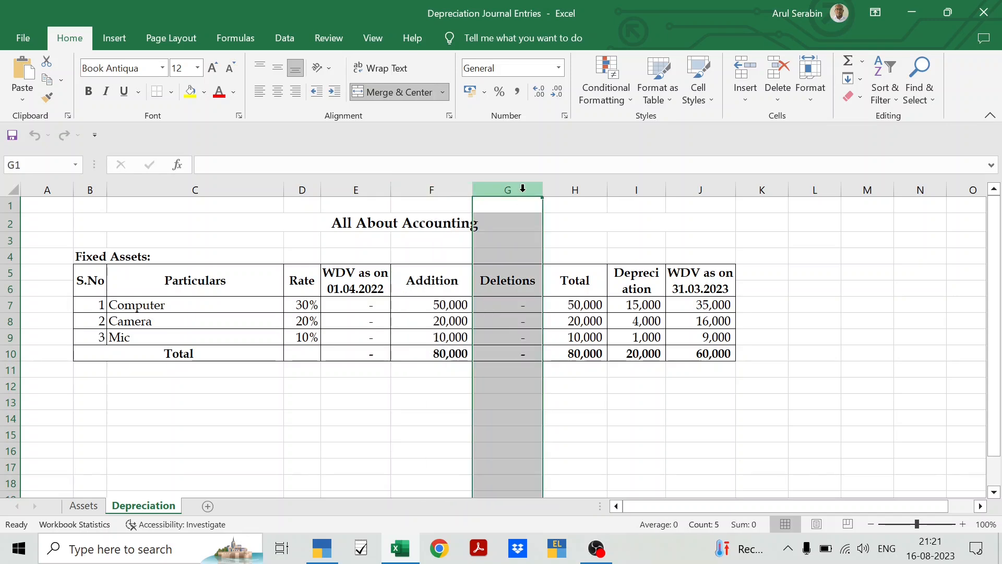
- Inspect the formula behind the Computer's Total in H7, leaving it as it is
{"action": "left_click", "coordinate": [578, 305]}
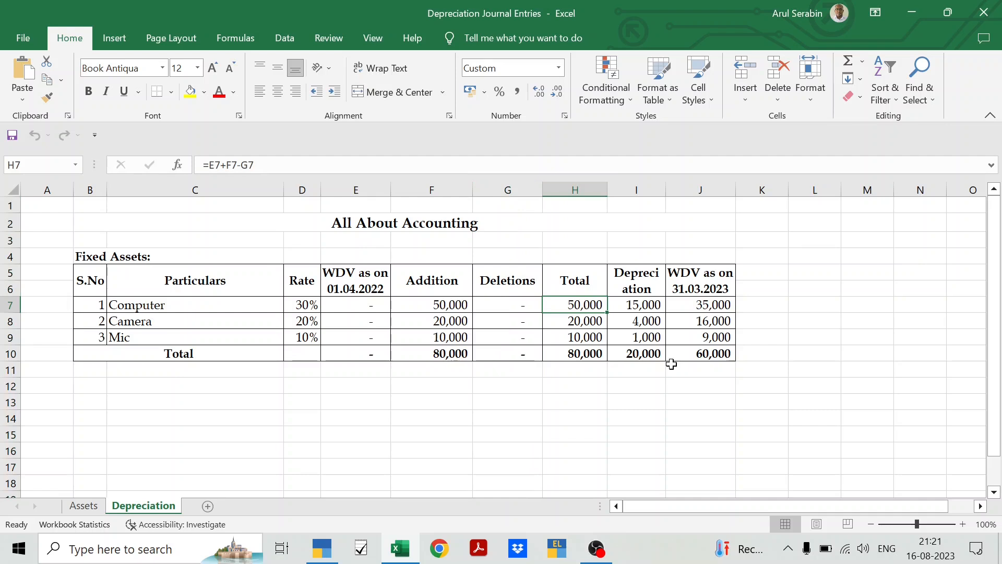
{"action": "key", "text": "F2"}
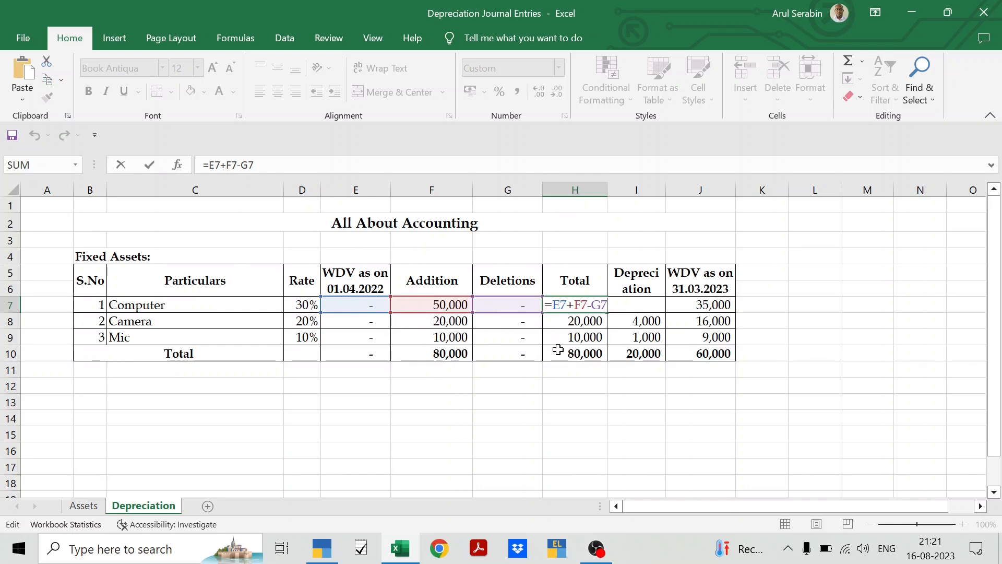
{"action": "key", "text": "ctrl+Return"}
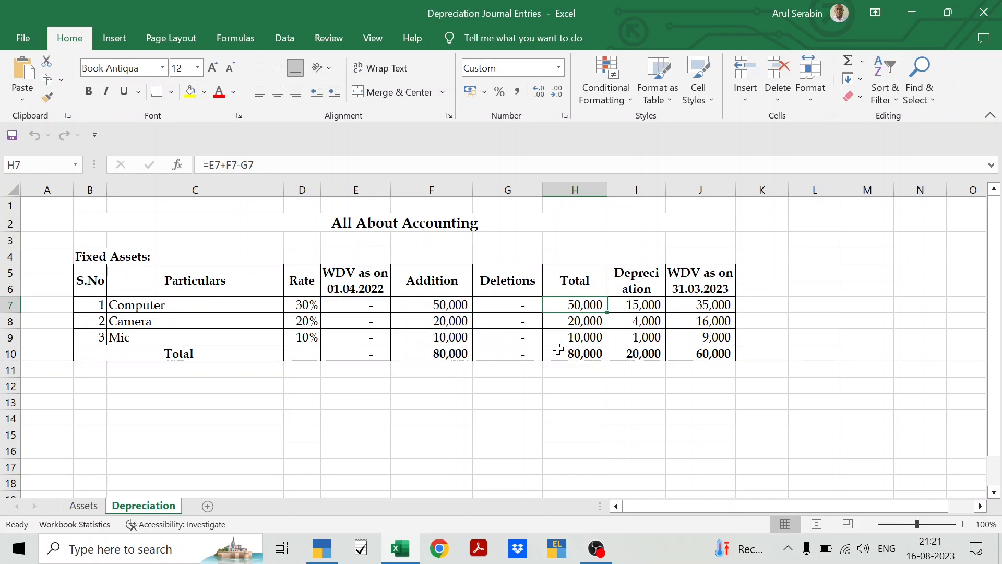
- Review the depreciation rates for Computer, Camera and Mic in the Rate column
{"action": "key", "text": "Right"}
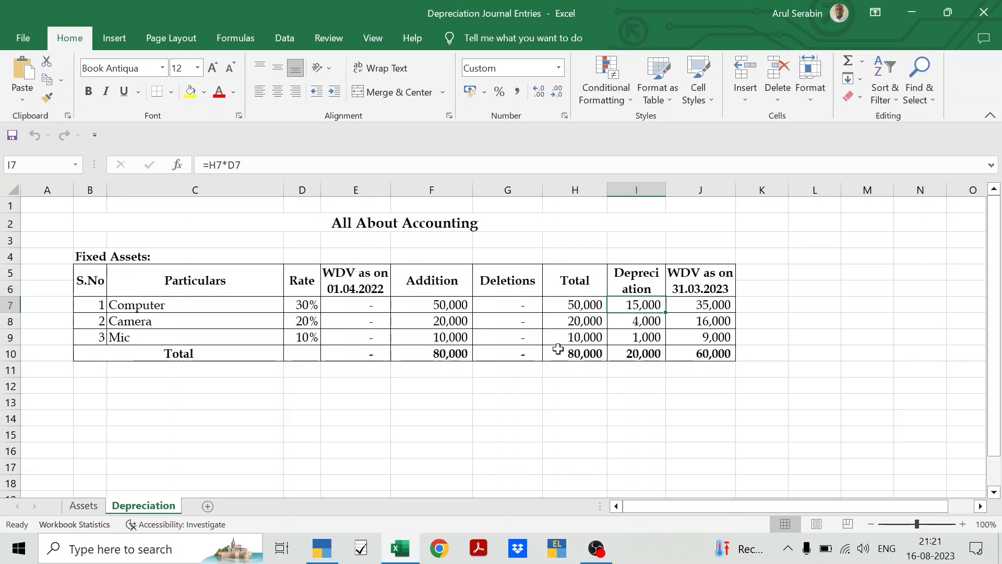
{"action": "key", "text": "Left"}
{"action": "key", "text": "Left"}
{"action": "key", "text": "Left"}
{"action": "key", "text": "Left"}
{"action": "key", "text": "Left"}
{"action": "key", "text": "Left"}
{"action": "key", "text": "Right"}
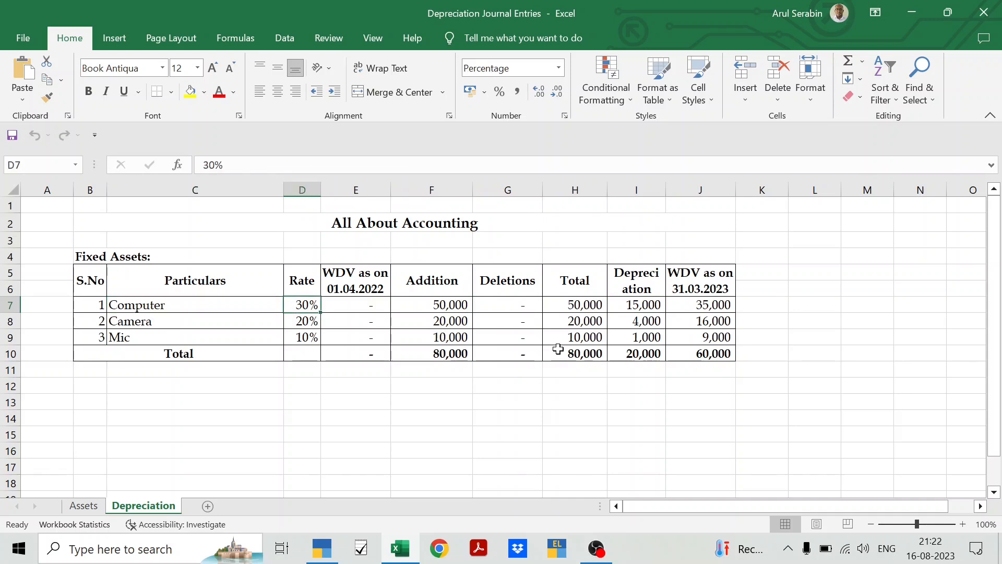
{"action": "key", "text": "Down"}
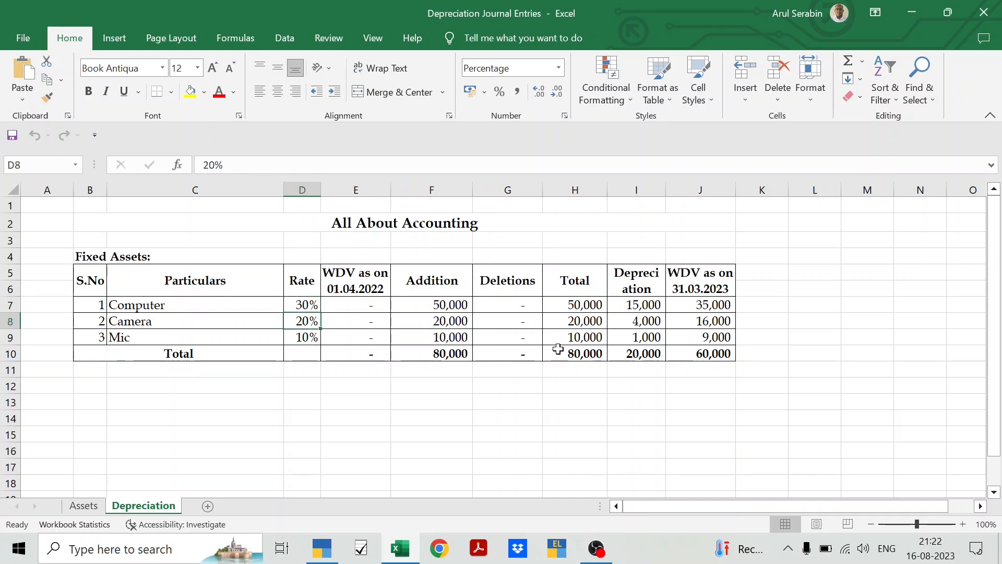
{"action": "key", "text": "Down"}
{"action": "key", "text": "Up"}
{"action": "key", "text": "Up"}
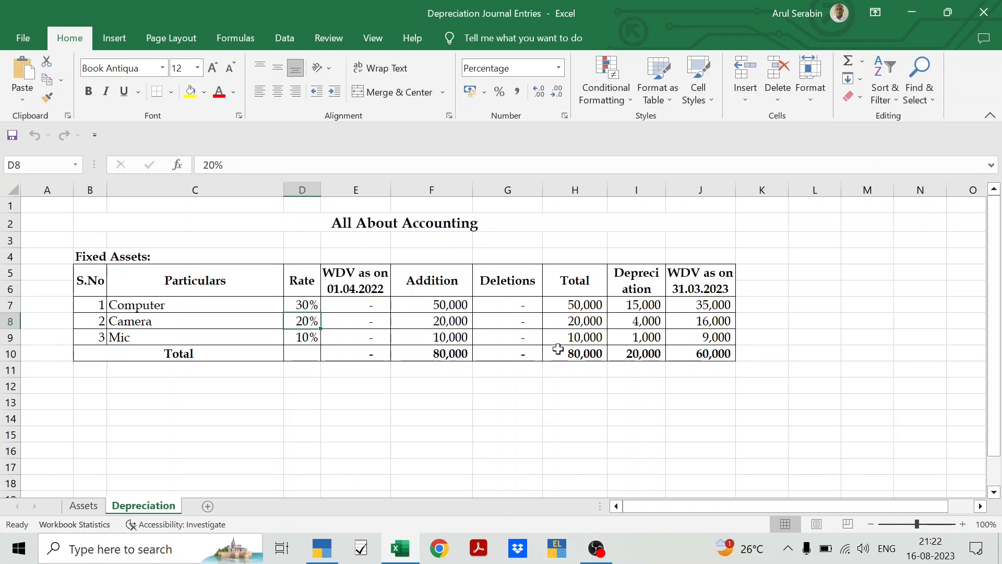
- Inspect the formula that calculates the Computer's depreciation in I7 without altering it
{"action": "key", "text": "Right"}
{"action": "key", "text": "Right"}
{"action": "key", "text": "Right"}
{"action": "key", "text": "Right"}
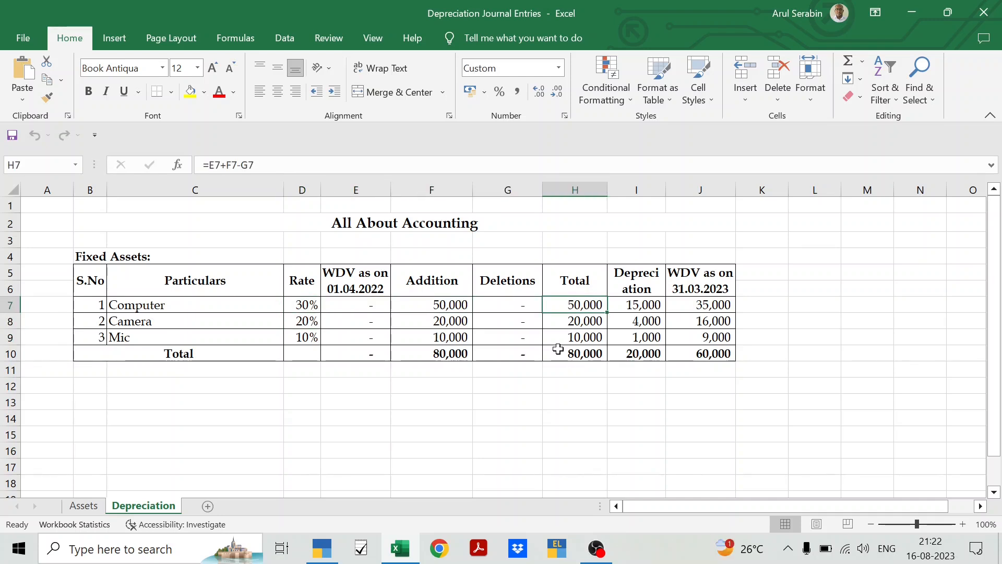
{"action": "key", "text": "Right"}
{"action": "key", "text": "F2"}
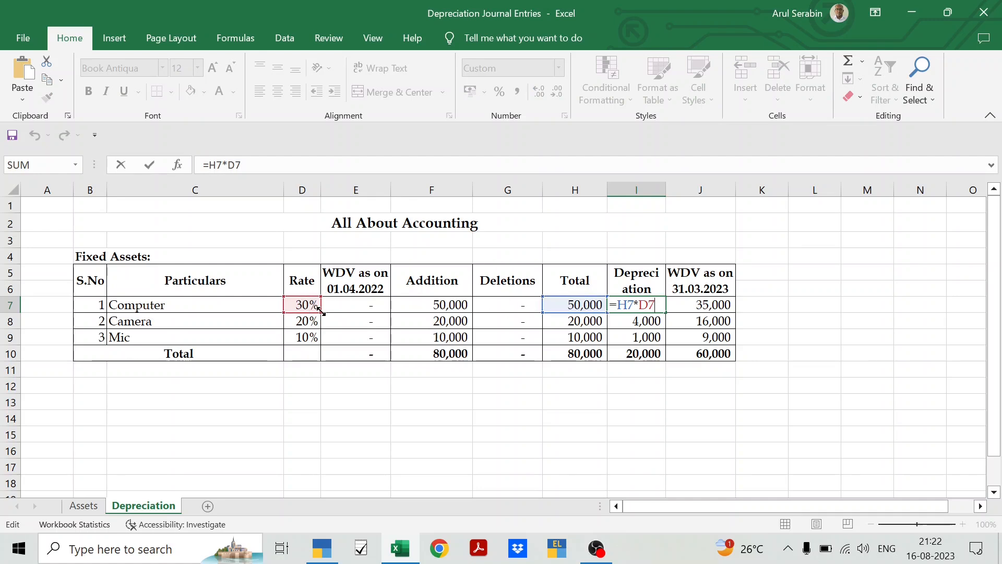
{"action": "key", "text": "ctrl+Return"}
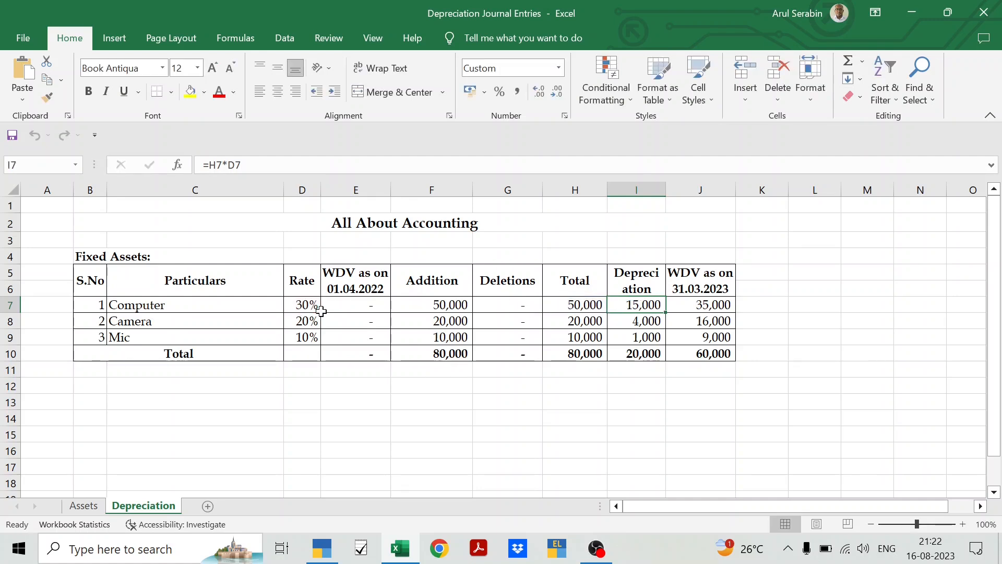
- Inspect the depreciation formulas for Camera and Mic and the Depreciation column's total without altering them
{"action": "key", "text": "Down"}
{"action": "key", "text": "F2"}
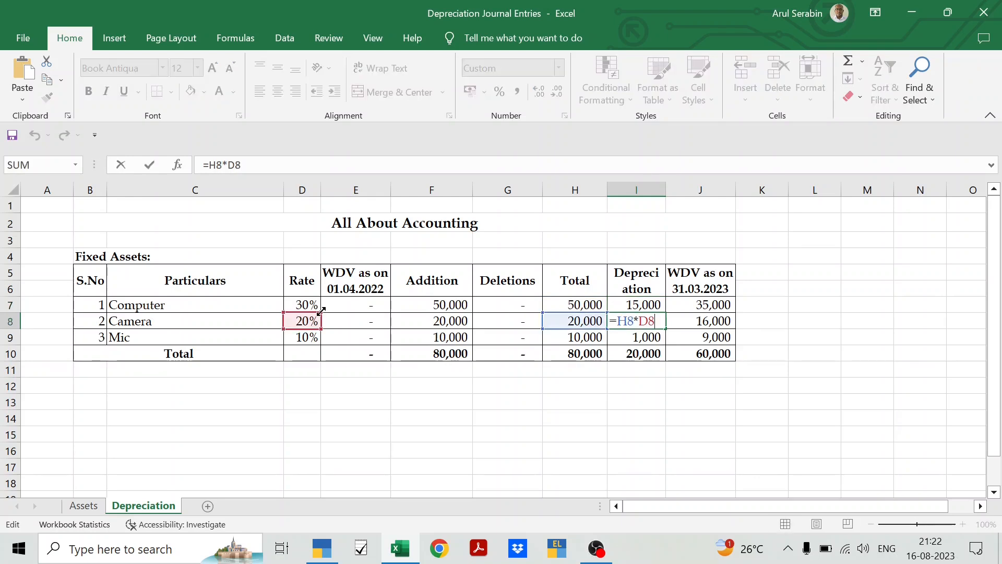
{"action": "key", "text": "ctrl+Return"}
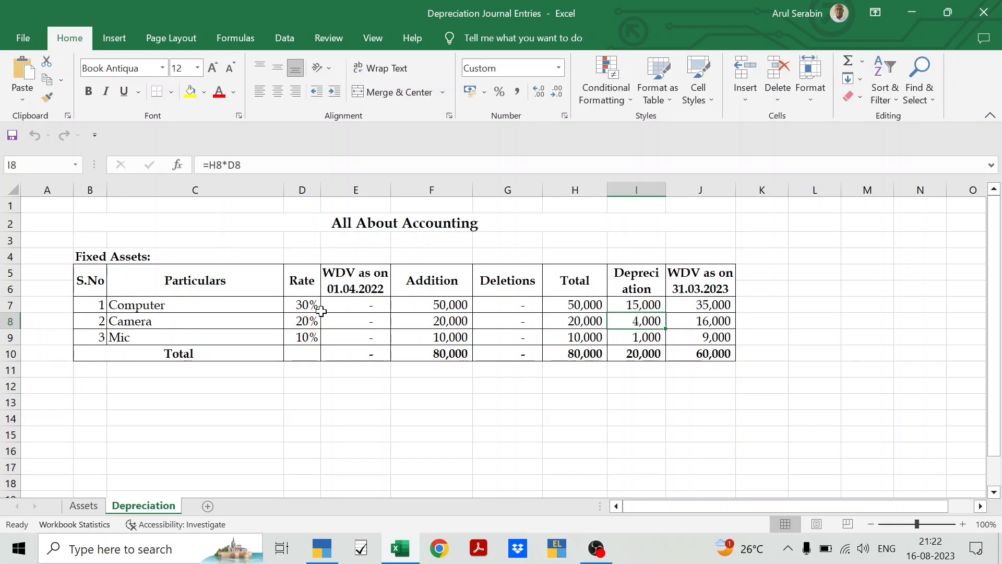
{"action": "key", "text": "Down"}
{"action": "key", "text": "F2"}
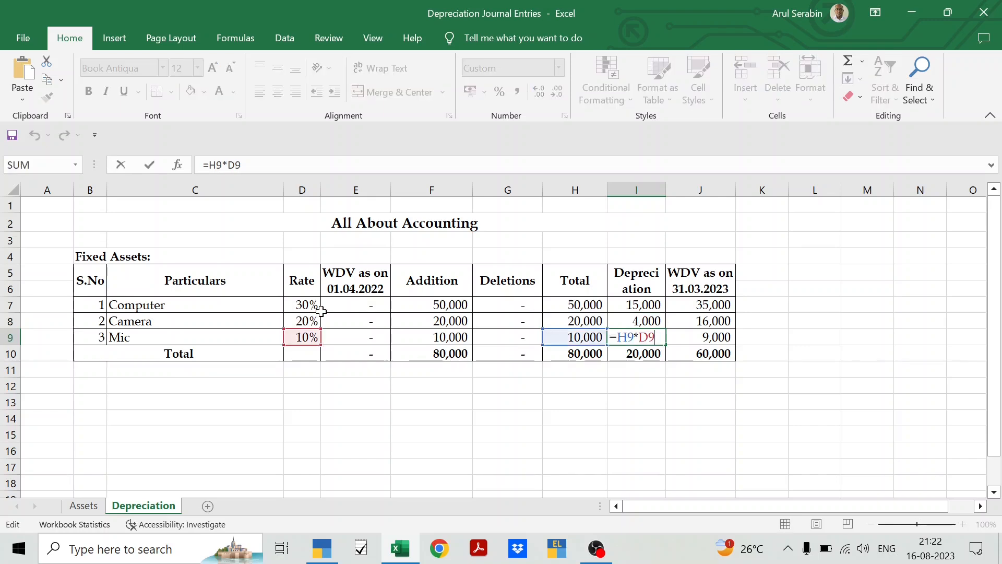
{"action": "key", "text": "ctrl+Return"}
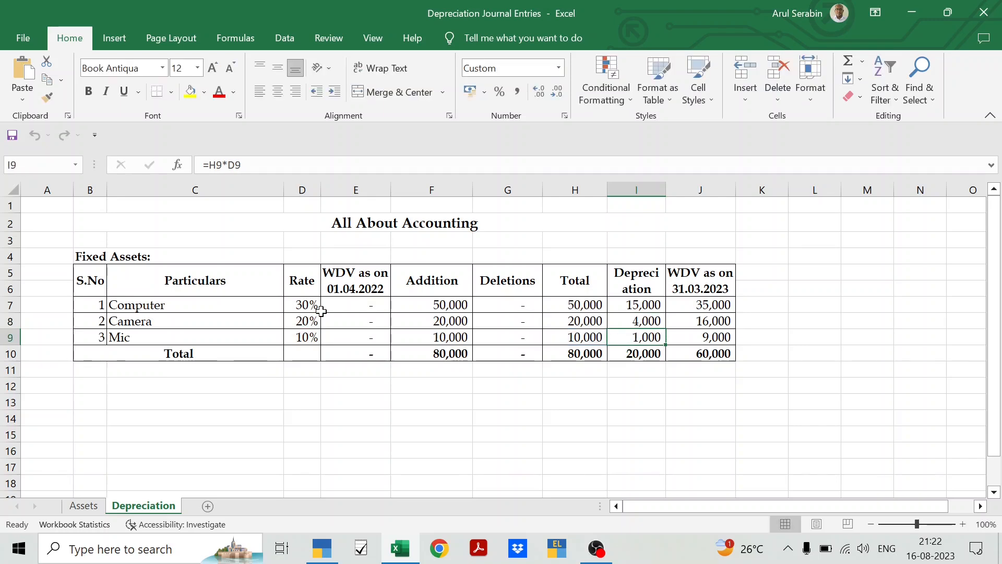
{"action": "key", "text": "Down"}
{"action": "key", "text": "F2"}
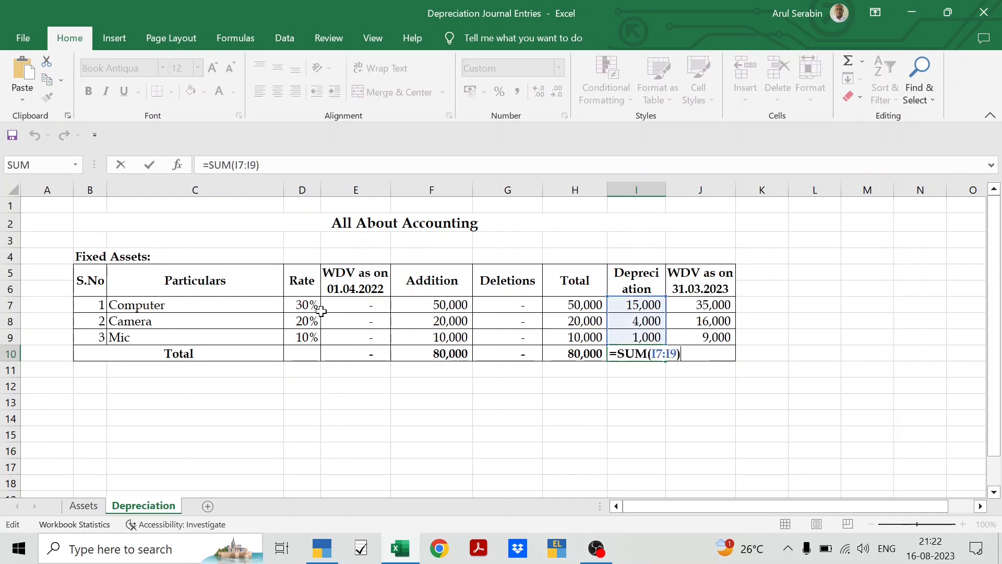
{"action": "key", "text": "ctrl+Return"}
{"action": "key", "text": "ctrl+Up"}
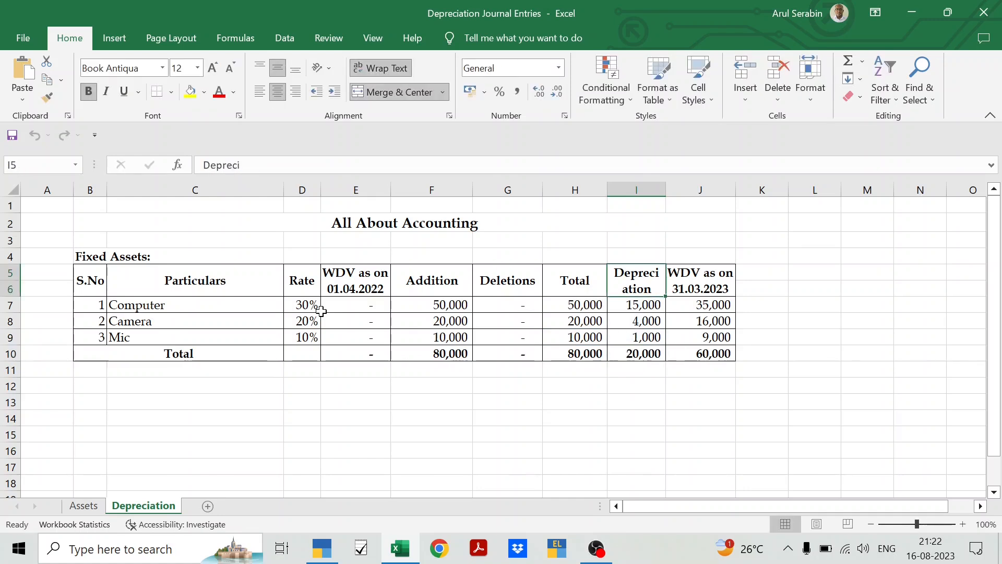
- Inspect the formula for the Computer's WDV as on 31.03.2023 in J7 without altering it
{"action": "key", "text": "Right"}
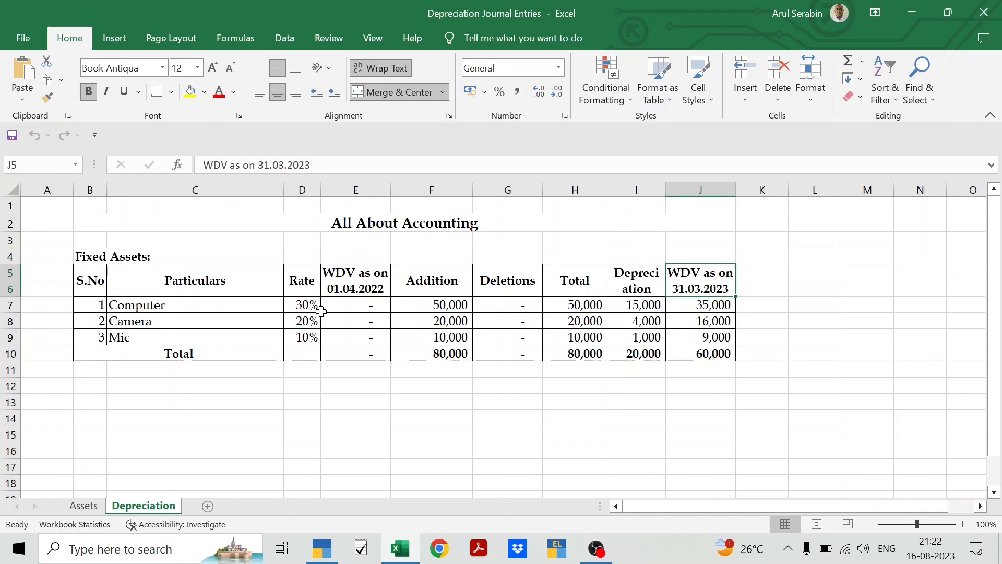
{"action": "key", "text": "Down"}
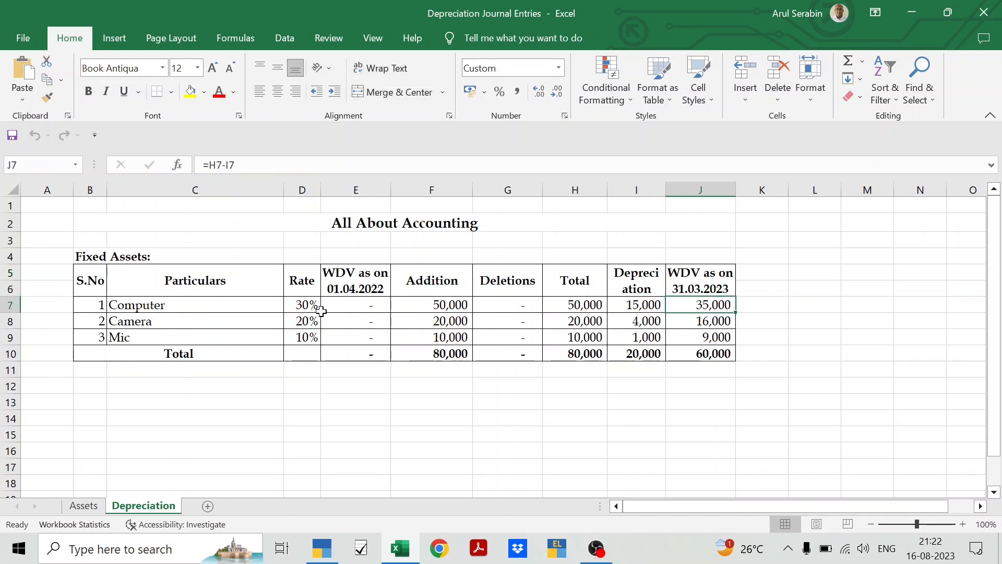
{"action": "key", "text": "F2"}
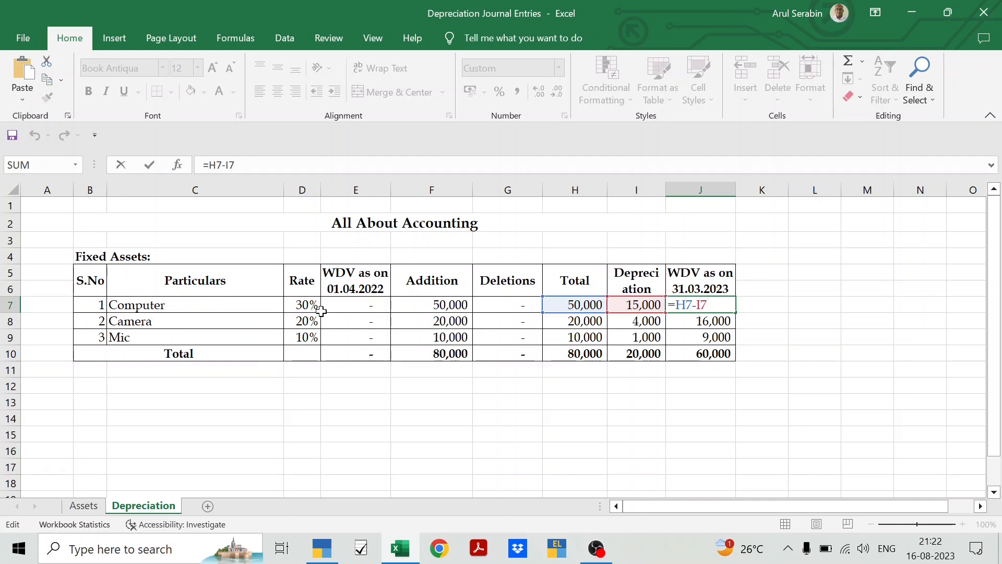
{"action": "key", "text": "ctrl+Return"}
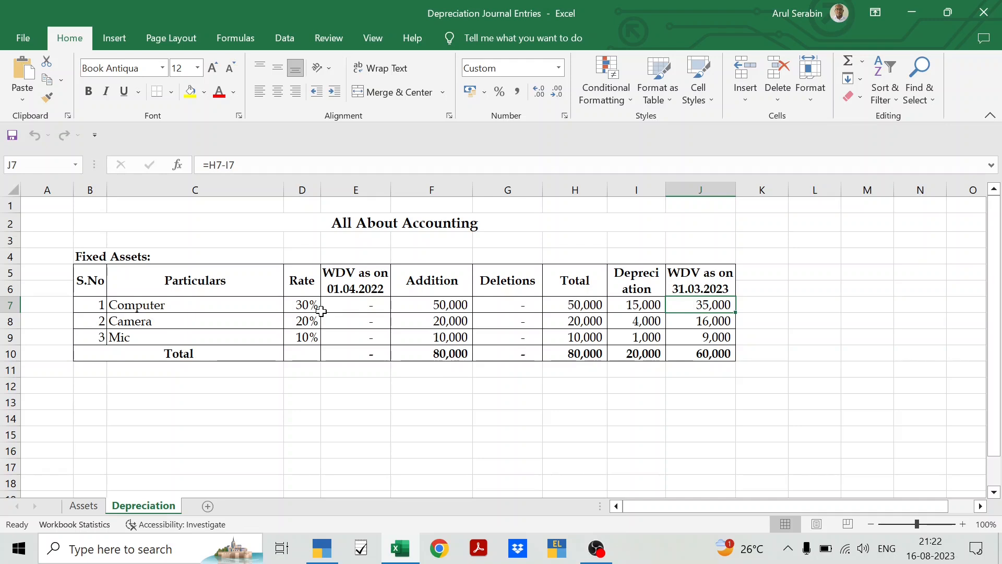
- Inspect the sum formula in the Total row of the Addition column, leaving it as it is
{"action": "key", "text": "Left"}
{"action": "key", "text": "Left"}
{"action": "key", "text": "Left"}
{"action": "key", "text": "Left"}
{"action": "key", "text": "Down"}
{"action": "key", "text": "Down"}
{"action": "key", "text": "Down"}
{"action": "key", "text": "F2"}
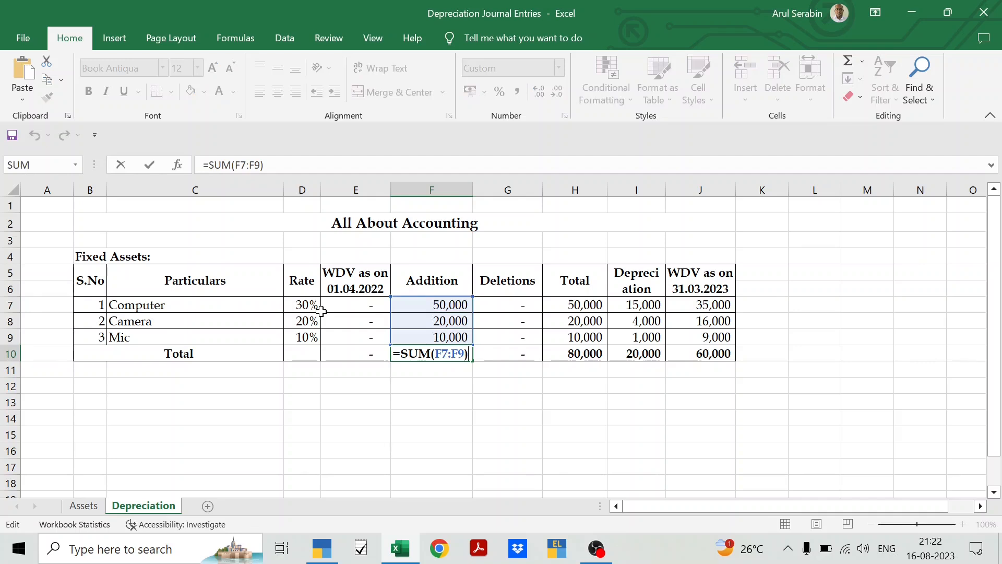
{"action": "key", "text": "Escape"}
- Inspect the Total row formulas for Depreciation and WDV as on 31.03.2023 without altering them
{"action": "key", "text": "Right"}
{"action": "key", "text": "Right"}
{"action": "key", "text": "Right"}
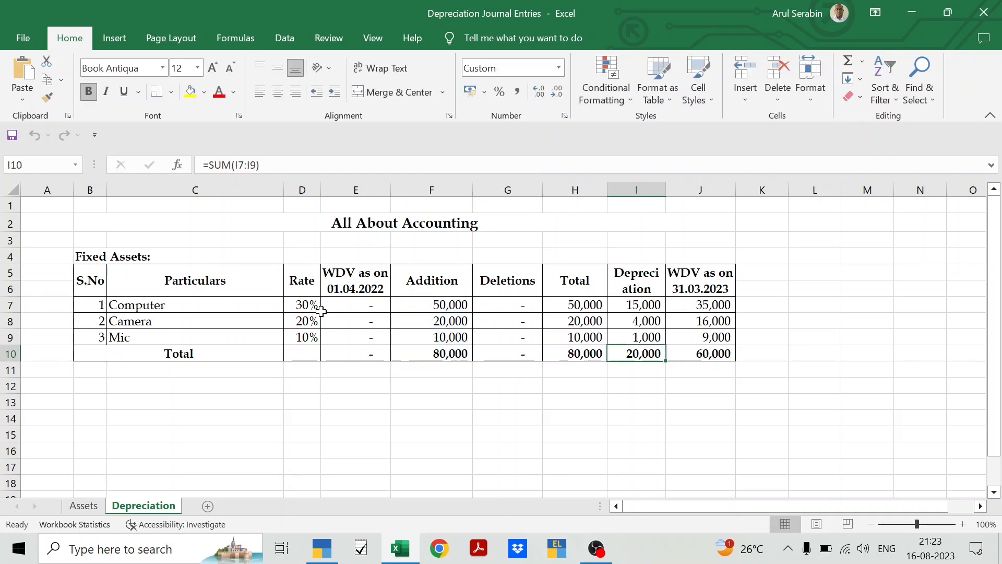
{"action": "key", "text": "F2"}
{"action": "key", "text": "Escape"}
{"action": "key", "text": "Right"}
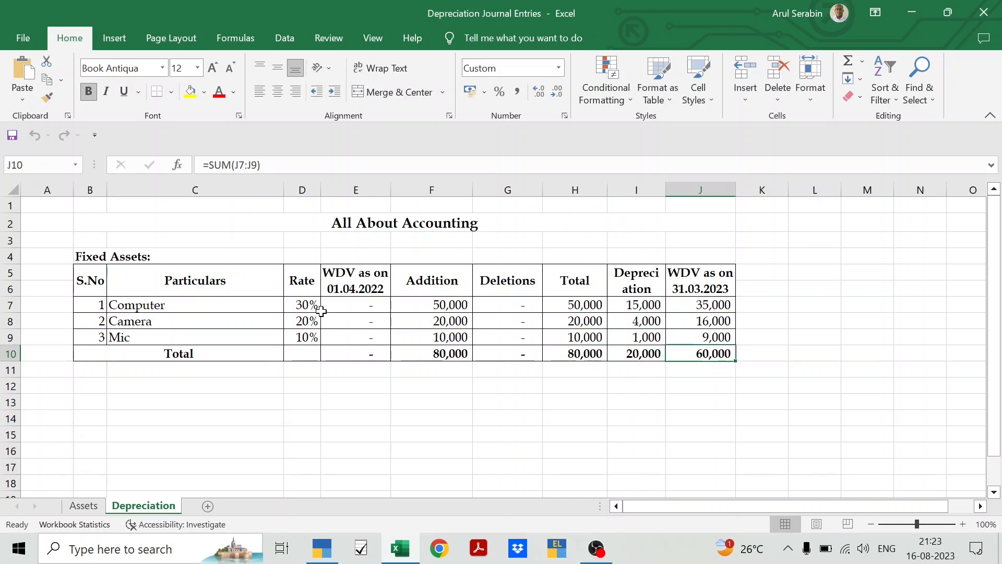
{"action": "key", "text": "F2"}
{"action": "key", "text": "Escape"}
- Return to the Addition column's total in F10 and switch to the Assets sheet with the purchase details
{"action": "key", "text": "Left"}
{"action": "key", "text": "Left"}
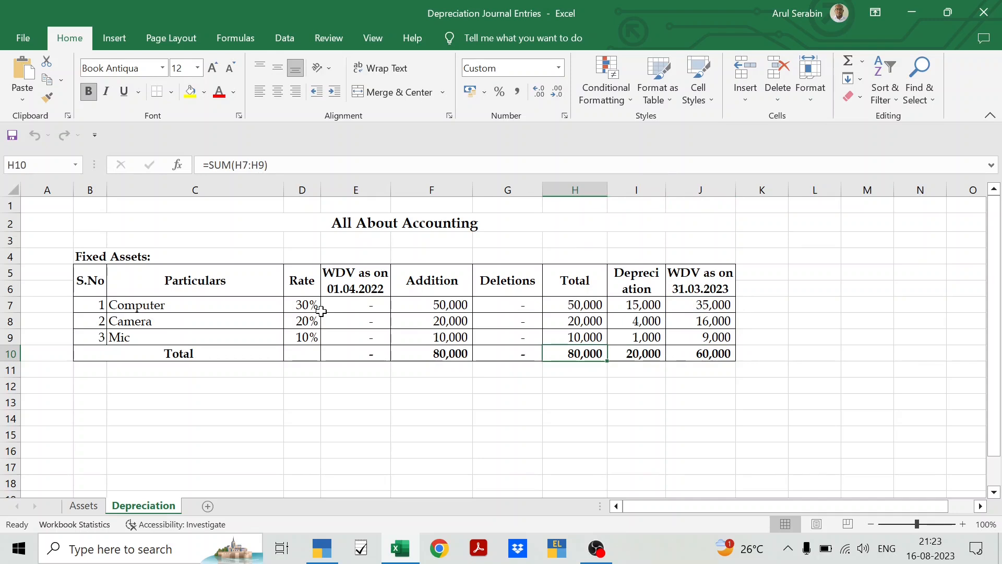
{"action": "key", "text": "Left"}
{"action": "key", "text": "Left"}
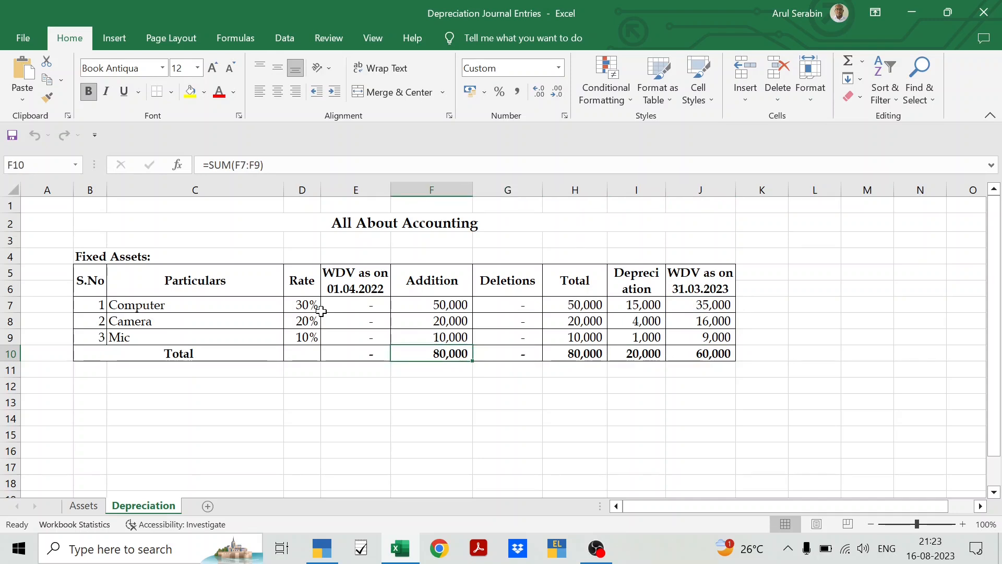
{"action": "key", "text": "ctrl+Page_Up"}
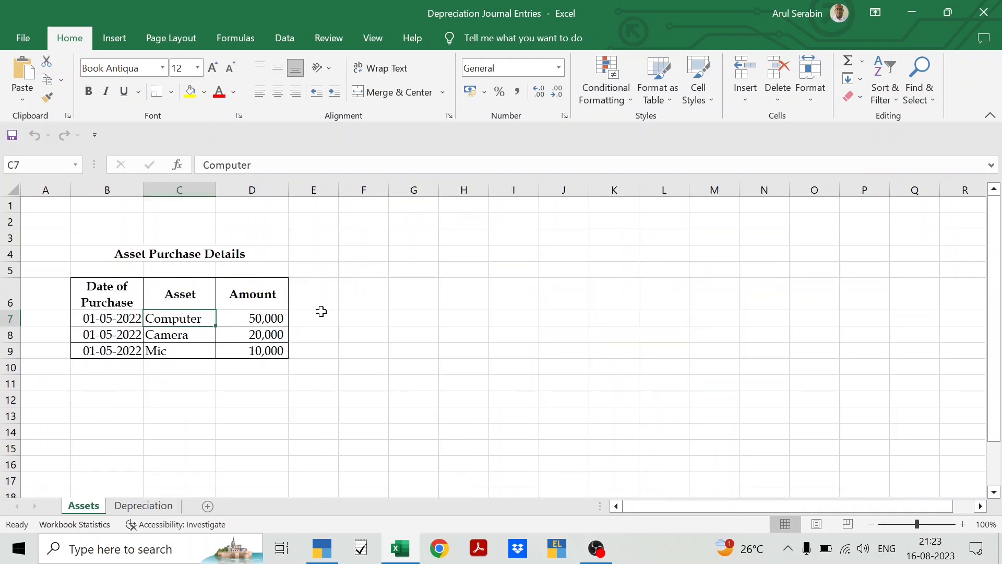
- Review the purchase dates and asset names on the Assets sheet, cross-checking them against the Depreciation sheet
{"action": "key", "text": "Left"}
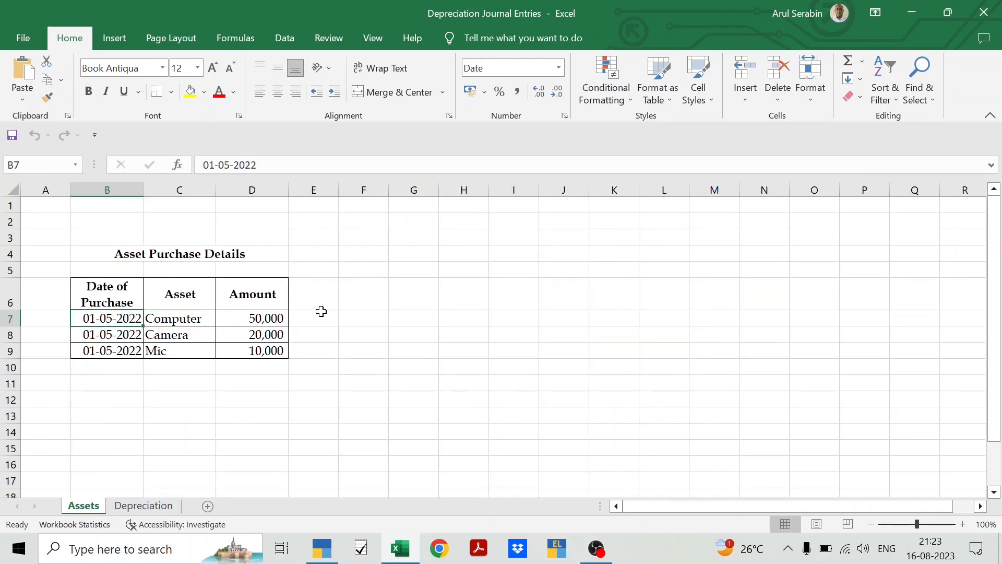
{"action": "key", "text": "shift+Down"}
{"action": "key", "text": "shift+Down"}
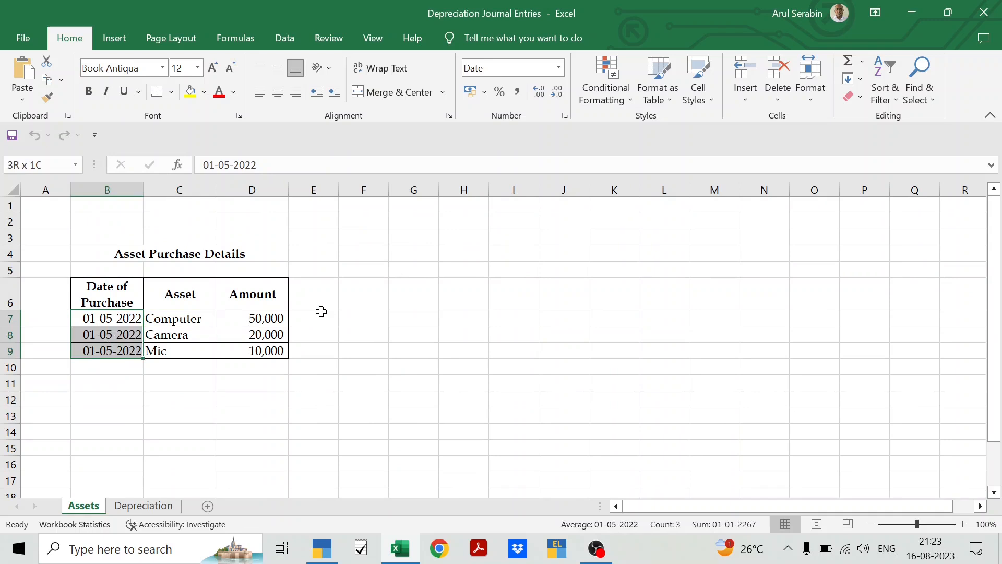
{"action": "key", "text": "ctrl+Page_Down"}
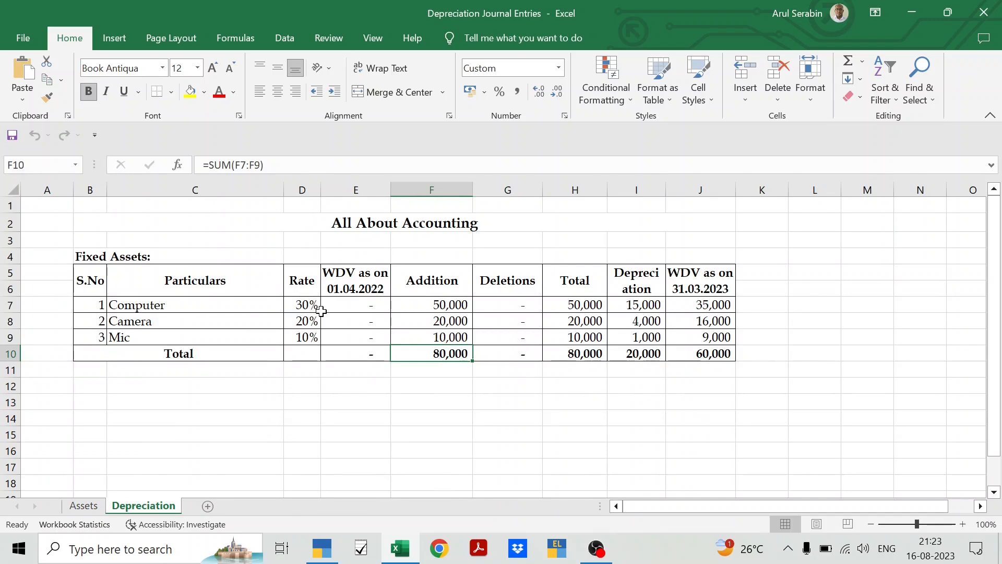
{"action": "key", "text": "ctrl+Page_Up"}
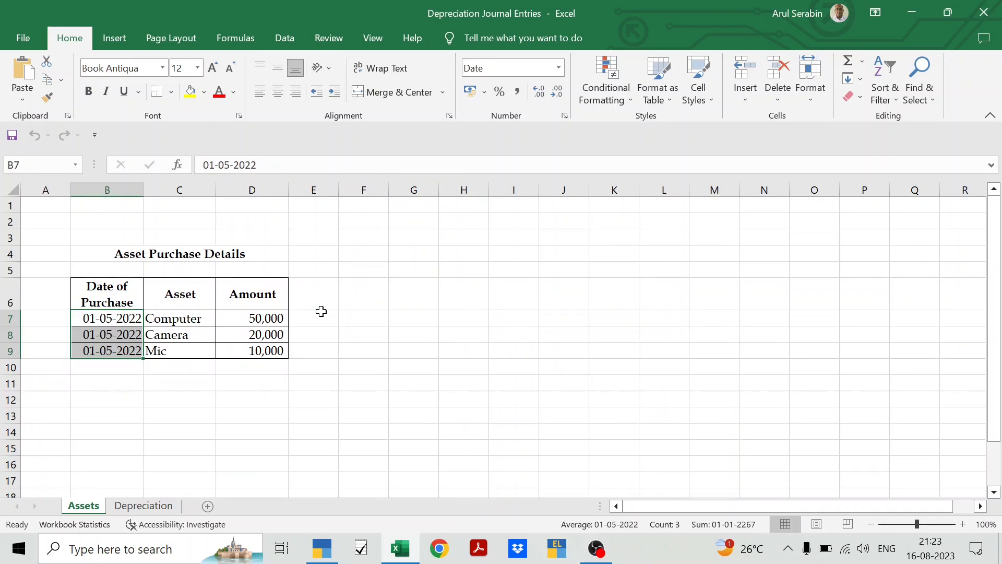
{"action": "key", "text": "Right"}
{"action": "key", "text": "Down"}
{"action": "key", "text": "Down"}
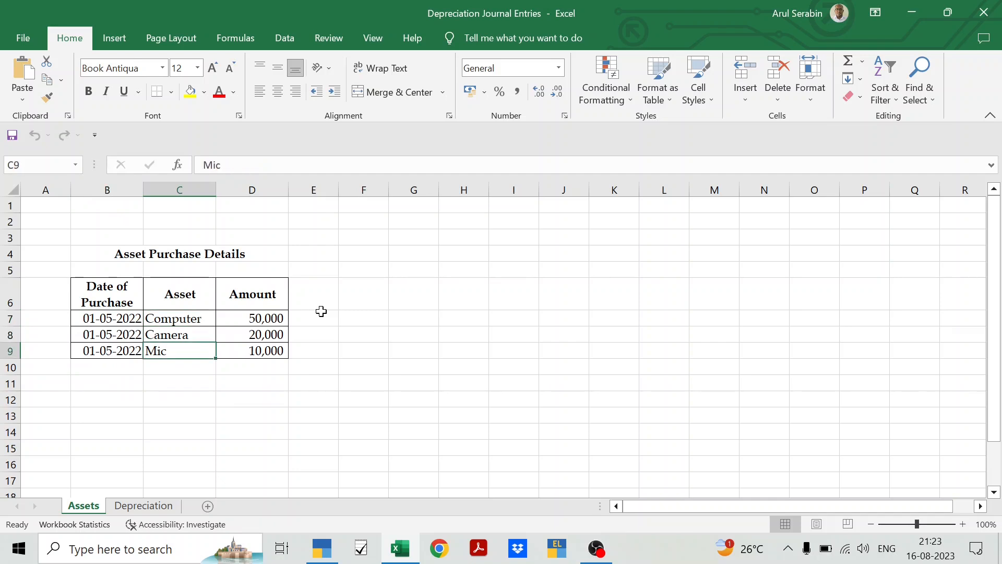
- Switch to TallyPrime and start creating a new ledger master for All About Accounting
{"action": "key", "text": "alt+Tab"}
{"action": "key", "text": "alt+Tab"}
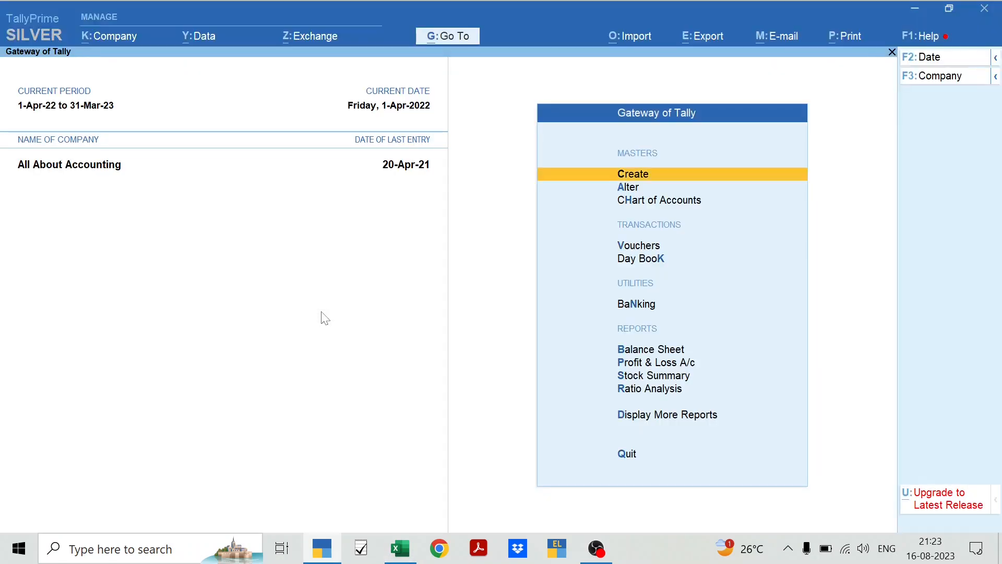
{"action": "key", "text": "Down"}
{"action": "key", "text": "Up"}
{"action": "key", "text": "Return"}
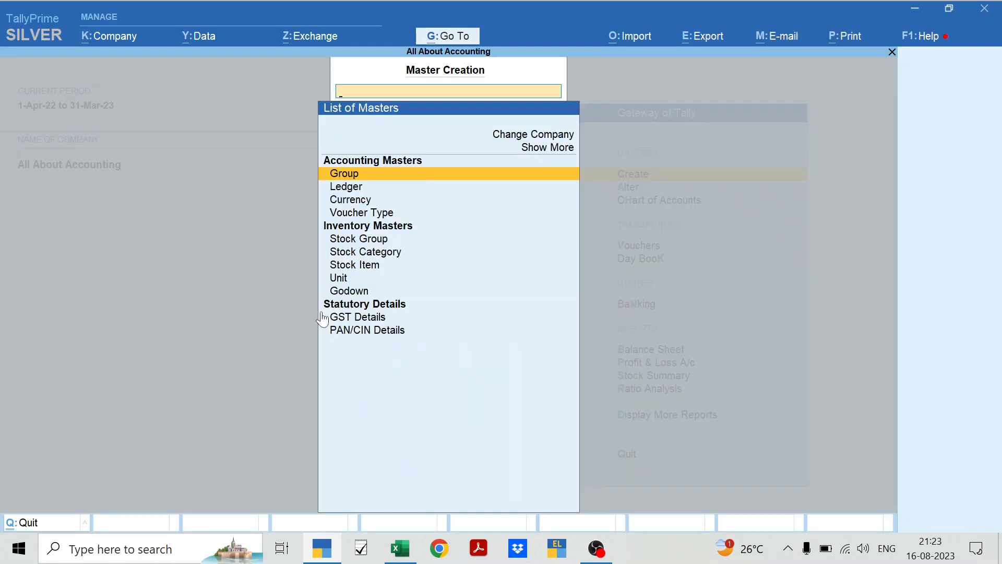
{"action": "key", "text": "Down"}
{"action": "key", "text": "Return"}
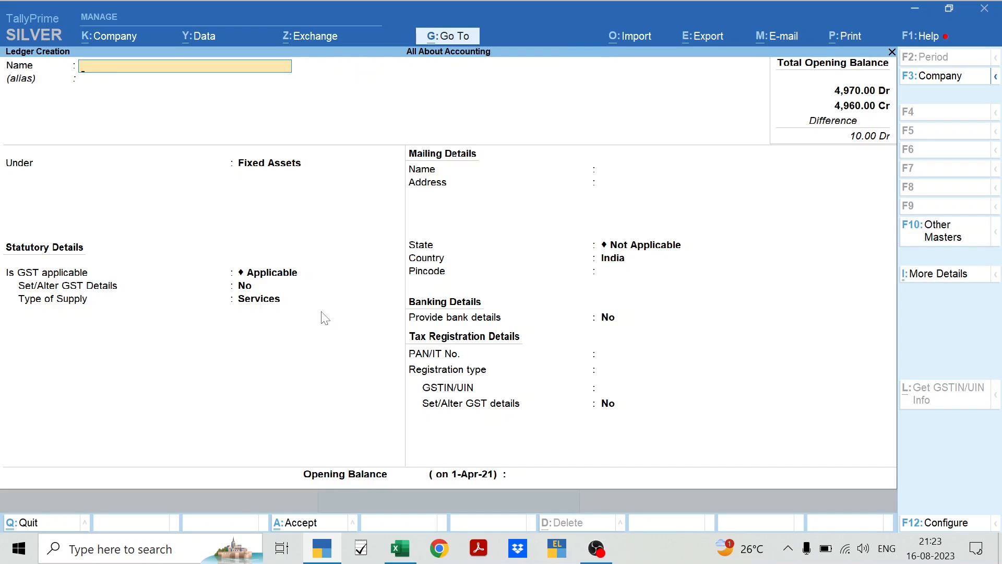
- Create the ledger Computer under Fixed Assets with GST set to Not Applicable, checking the name in the Excel asset list
{"action": "key", "text": "alt+Tab"}
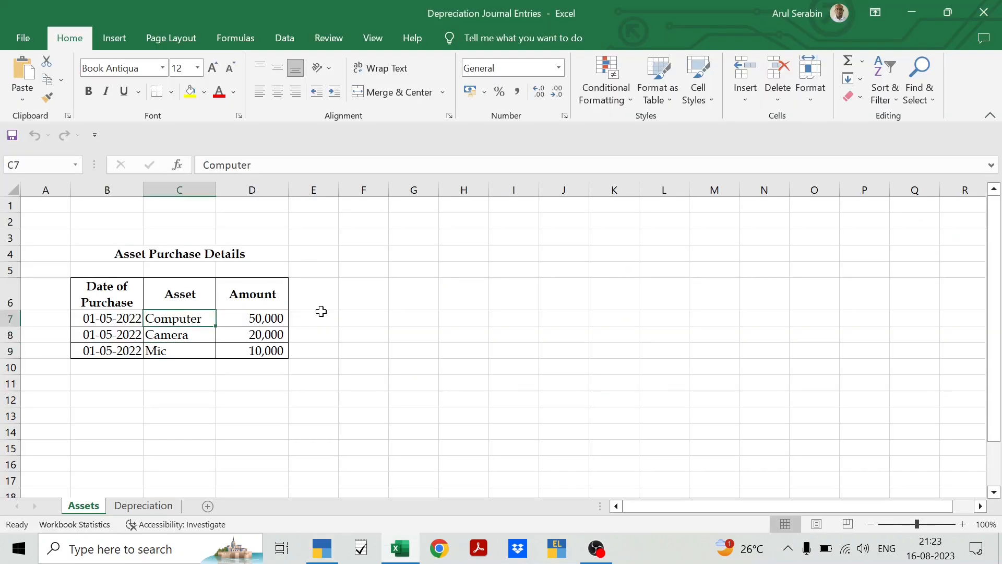
{"action": "key", "text": "alt+Tab"}
{"action": "type", "text": "Computer"}
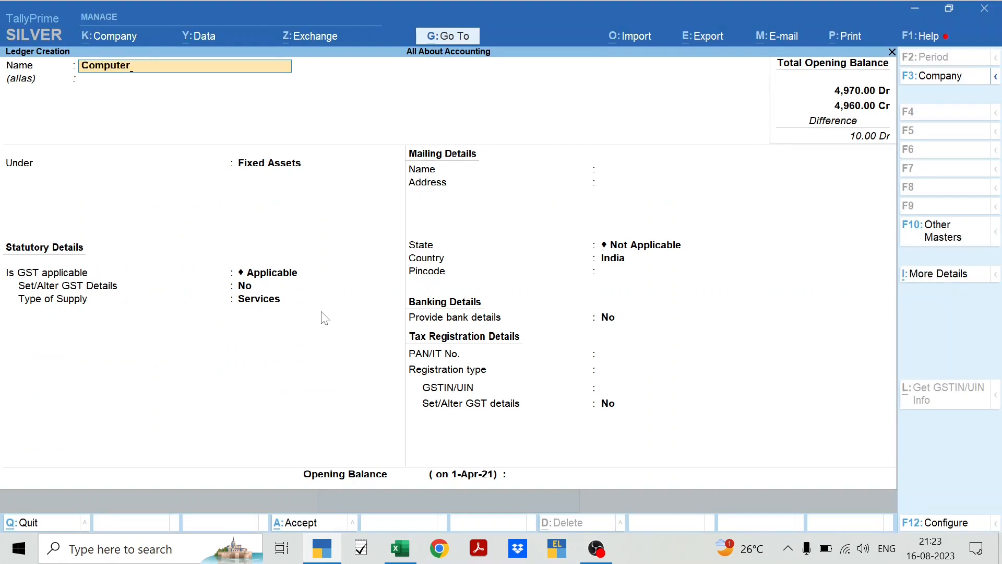
{"action": "key", "text": "Return"}
{"action": "key", "text": "Return"}
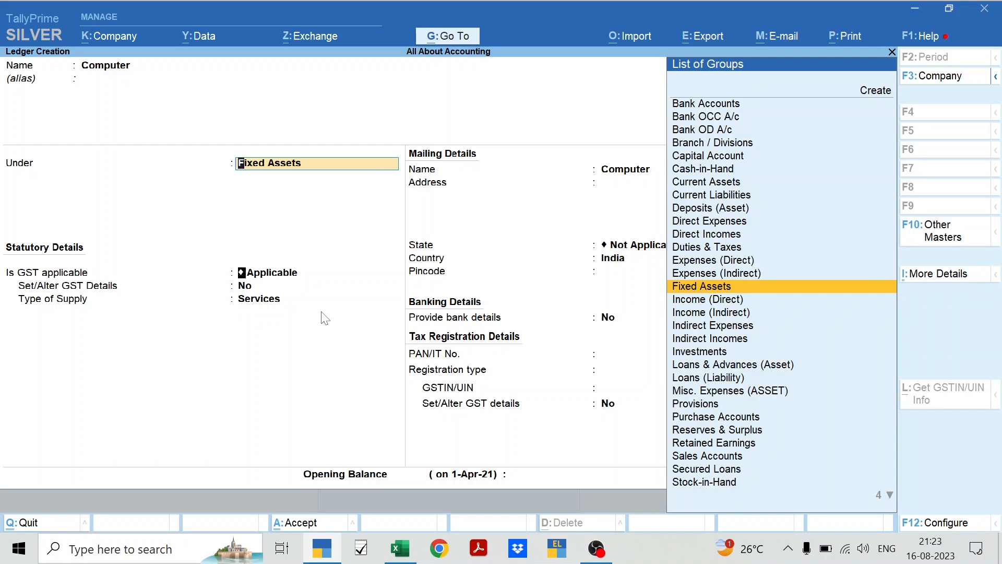
{"action": "key", "text": "Return"}
{"action": "key", "text": "BackSpace"}
{"action": "key", "text": "Down"}
{"action": "key", "text": "Return"}
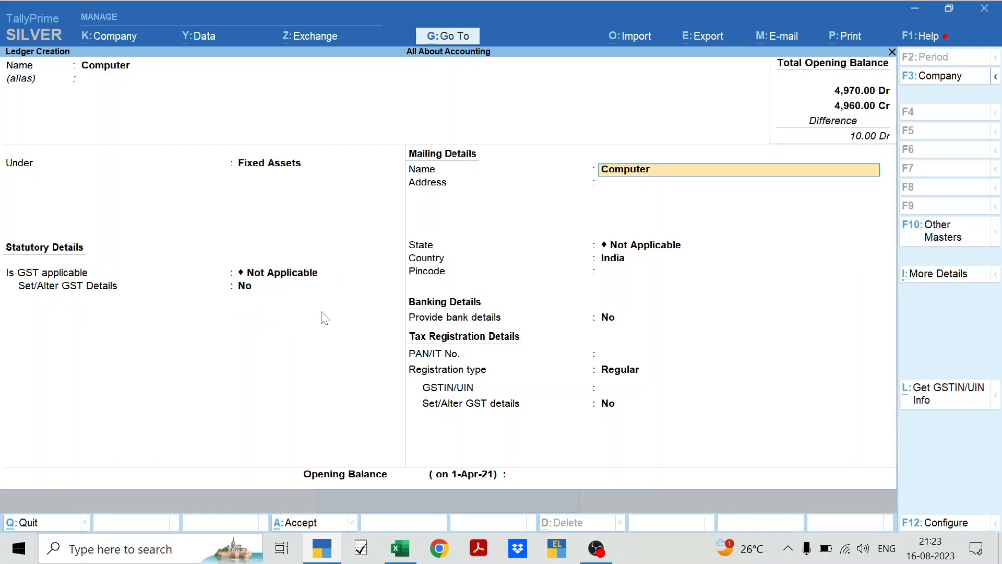
{"action": "key", "text": "ctrl"}
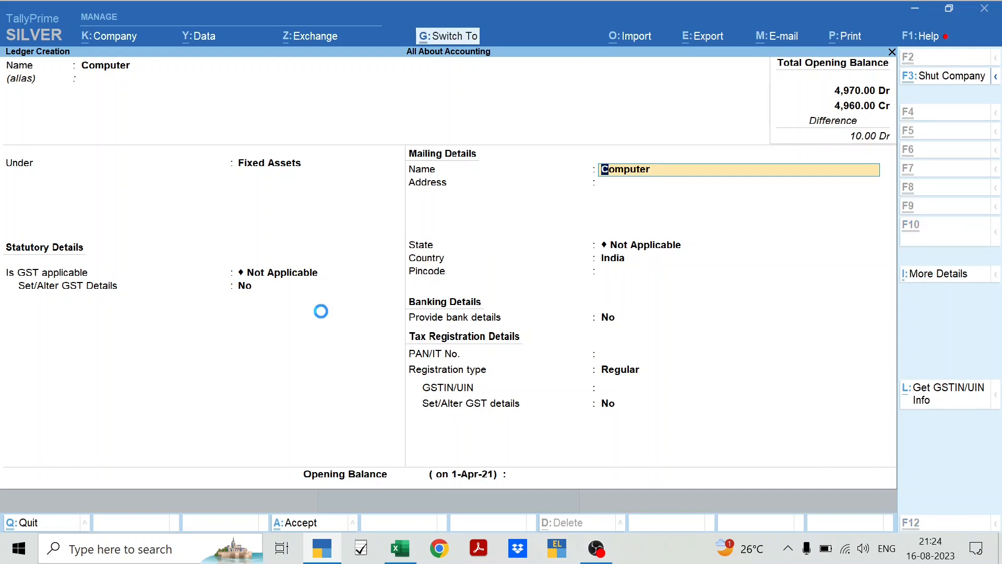
{"action": "key", "text": "ctrl+a"}
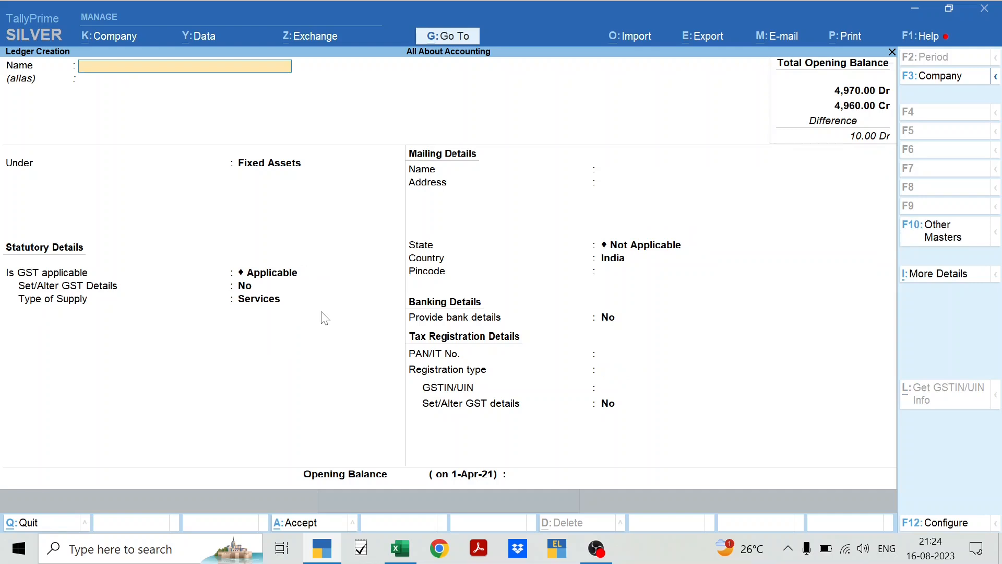
- Look up the second asset in Excel and create the ledger Camera under Fixed Assets with GST Not Applicable
{"action": "key", "text": "alt+Tab"}
{"action": "key", "text": "Down"}
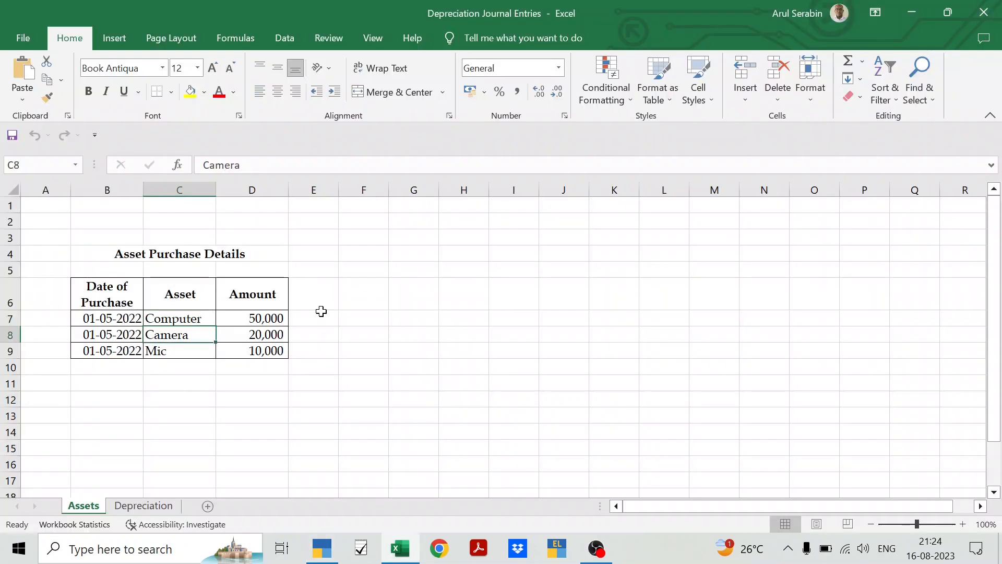
{"action": "key", "text": "alt+Tab"}
{"action": "type", "text": "Camera"}
{"action": "key", "text": "Return"}
{"action": "key", "text": "Return"}
{"action": "key", "text": "Return"}
{"action": "key", "text": "BackSpace"}
{"action": "key", "text": "Down"}
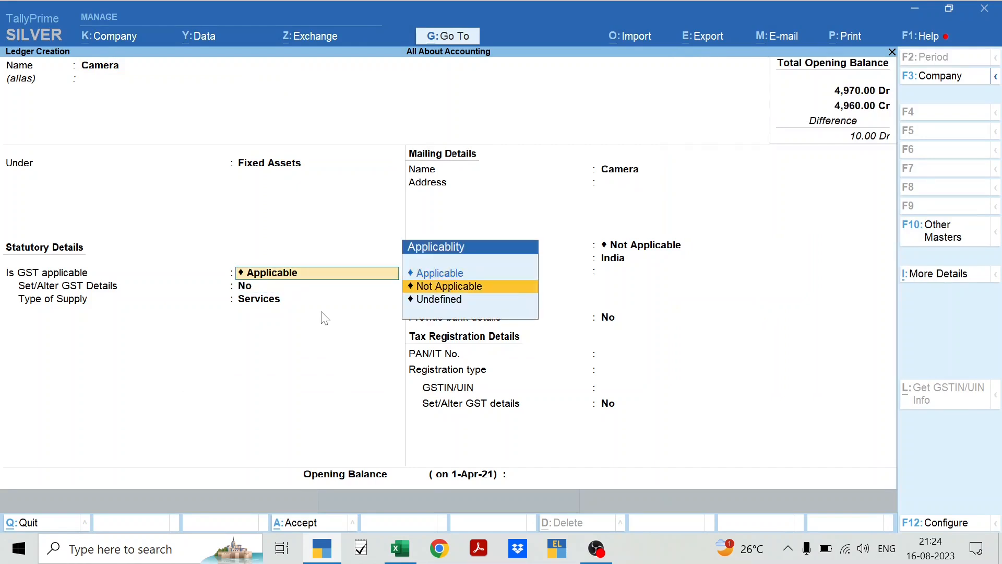
{"action": "key", "text": "Return"}
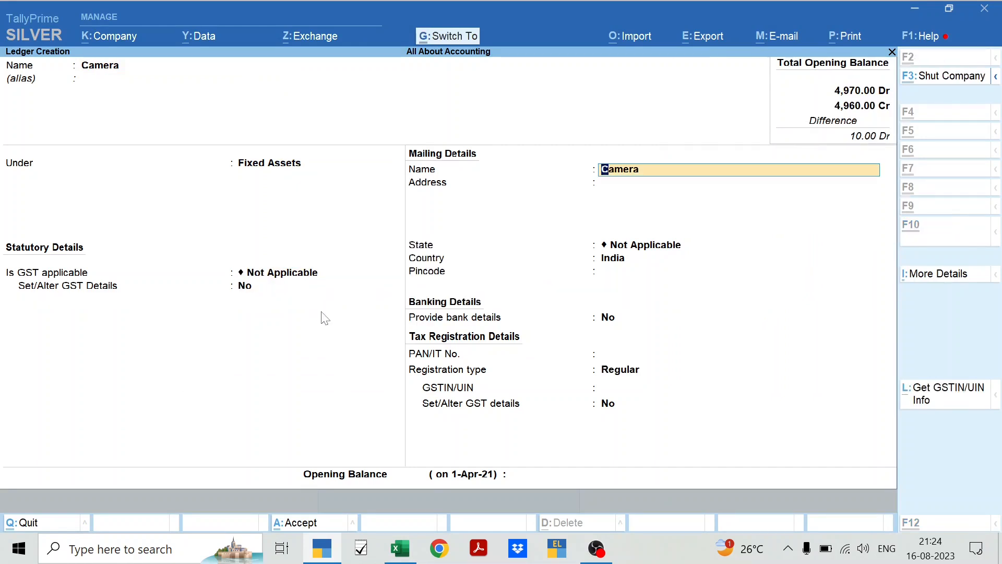
{"action": "key", "text": "ctrl+a"}
- Look up the third asset in Excel and create the ledger Mic under Fixed Assets with GST Not Applicable
{"action": "key", "text": "alt+Tab"}
{"action": "key", "text": "Down"}
{"action": "key", "text": "alt+Tab"}
{"action": "type", "text": "Mic"}
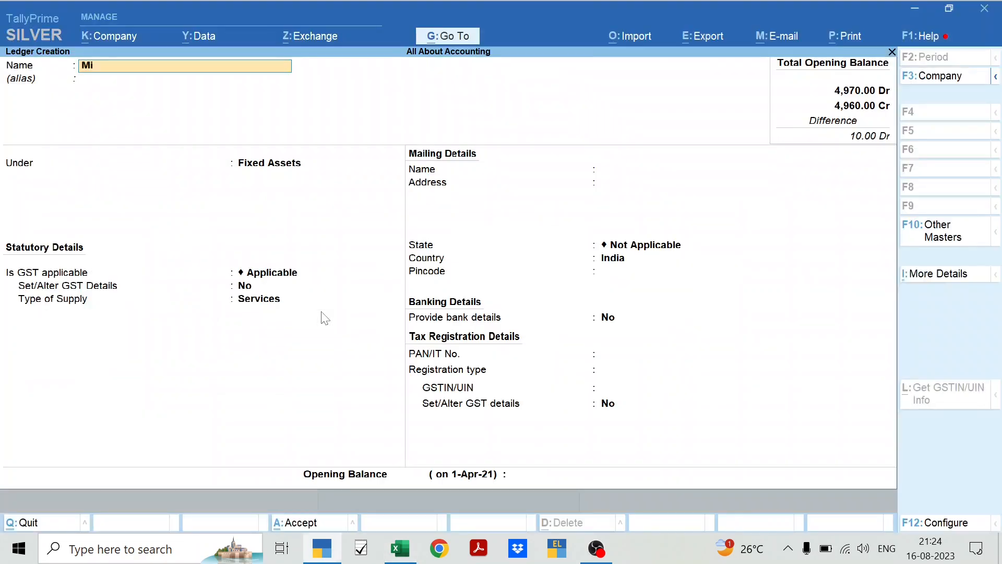
{"action": "key", "text": "Return"}
{"action": "key", "text": "Return"}
{"action": "key", "text": "Return"}
{"action": "key", "text": "Return"}
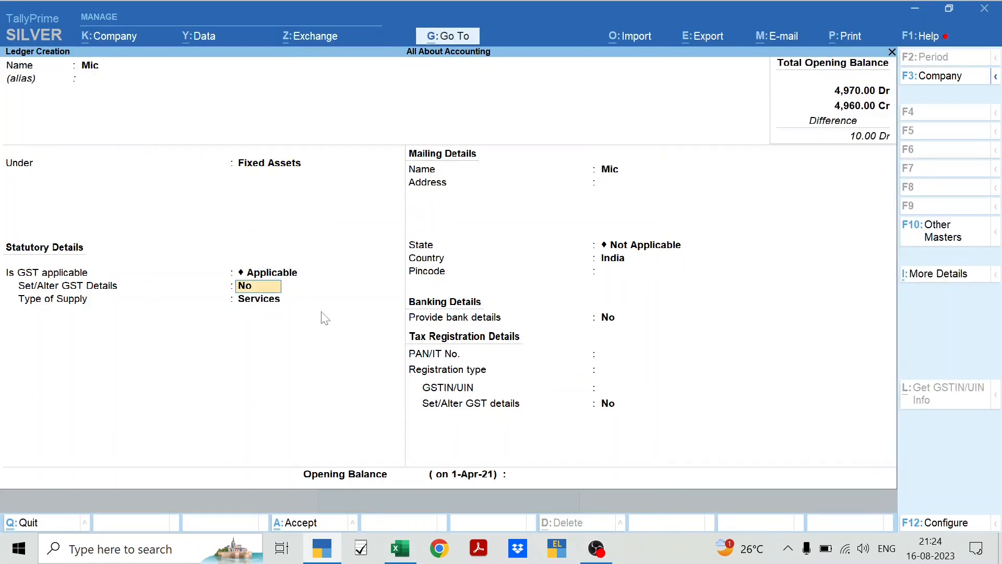
{"action": "key", "text": "BackSpace"}
{"action": "key", "text": "Down"}
{"action": "key", "text": "Return"}
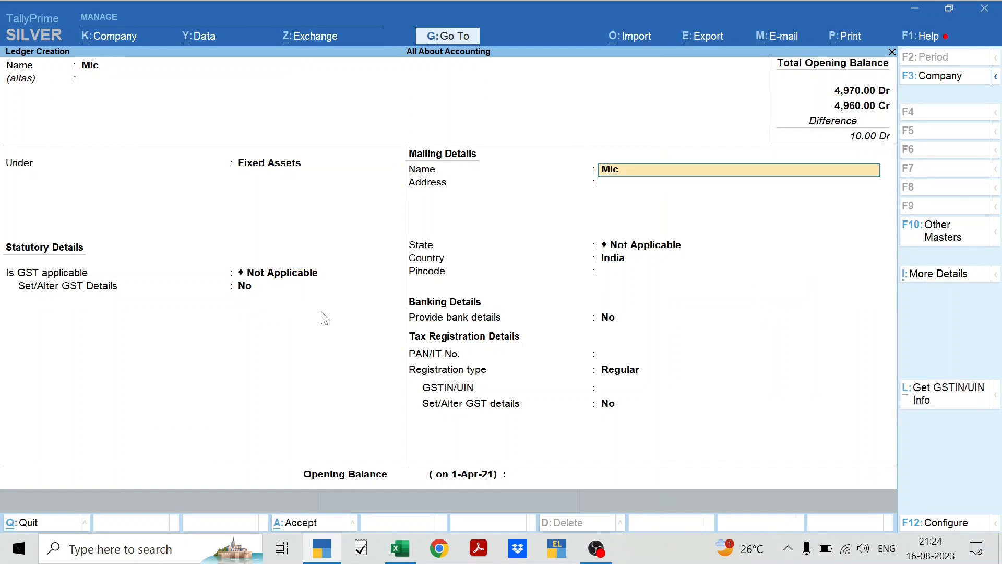
{"action": "key", "text": "ctrl+a"}
- Switch to Excel and review the three asset names in C7:C9 against the ledgers created
{"action": "key", "text": "alt+Tab"}
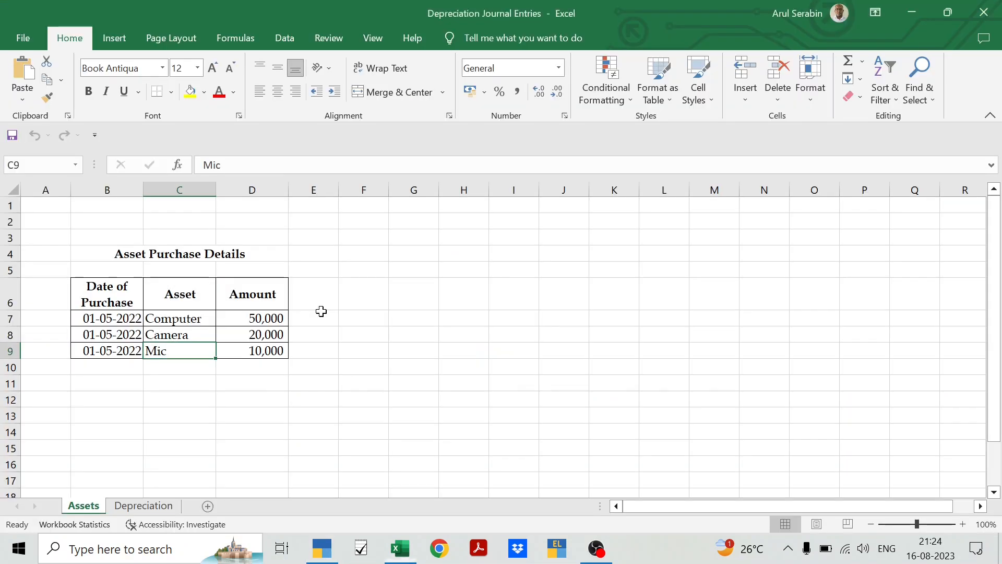
{"action": "key", "text": "Up"}
{"action": "key", "text": "Up"}
{"action": "key", "text": "shift+Down"}
{"action": "key", "text": "shift+Down"}
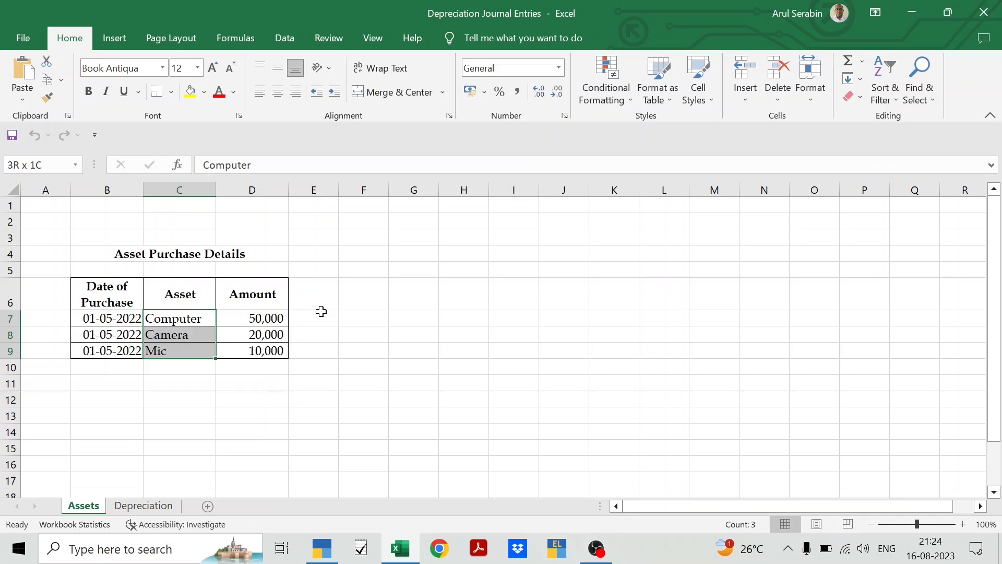
- Return to TallyPrime, leave ledger creation and open a new payment voucher
{"action": "key", "text": "alt+Tab"}
{"action": "key", "text": "Escape"}
{"action": "key", "text": "y"}
{"action": "key", "text": "Escape"}
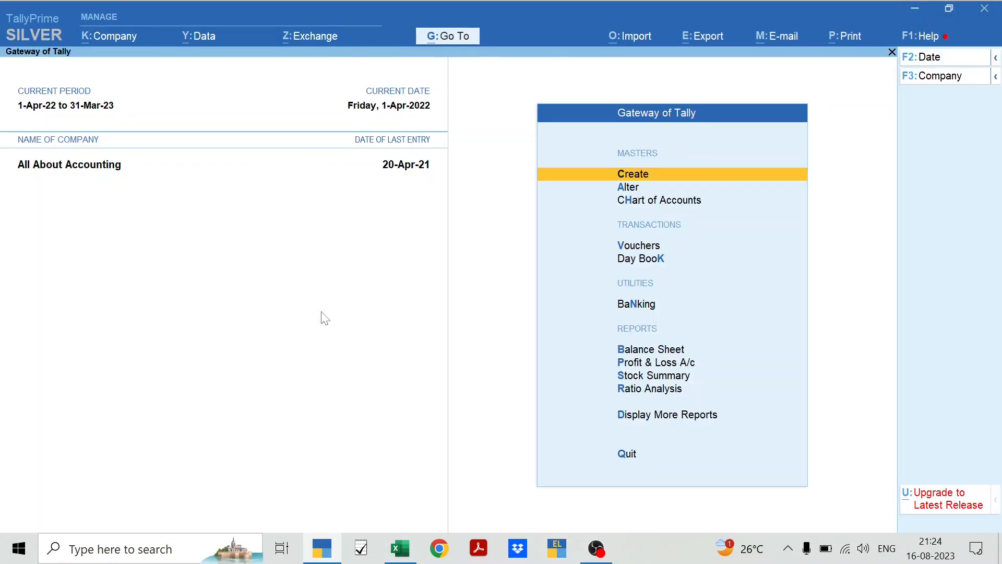
{"action": "key", "text": "v"}
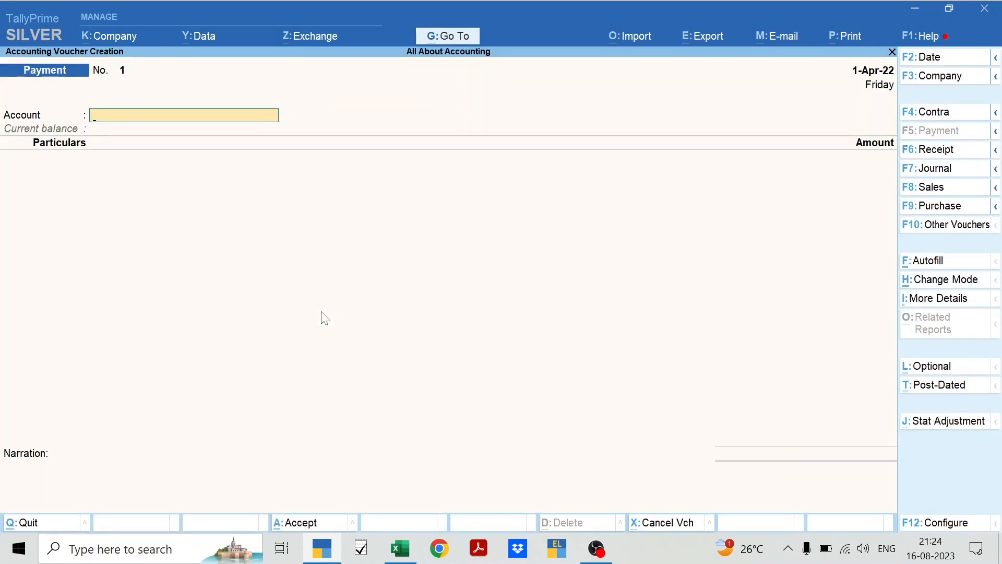
- Check the purchase date in Excel, then set the payment voucher's date to 1-5-22 and its account to Cash
{"action": "key", "text": "alt+Tab"}
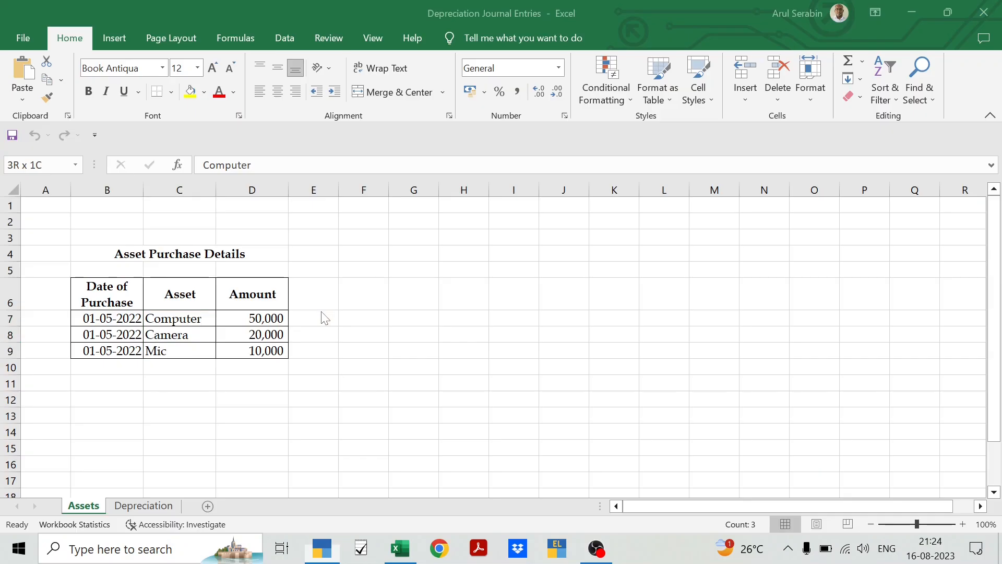
{"action": "key", "text": "Left"}
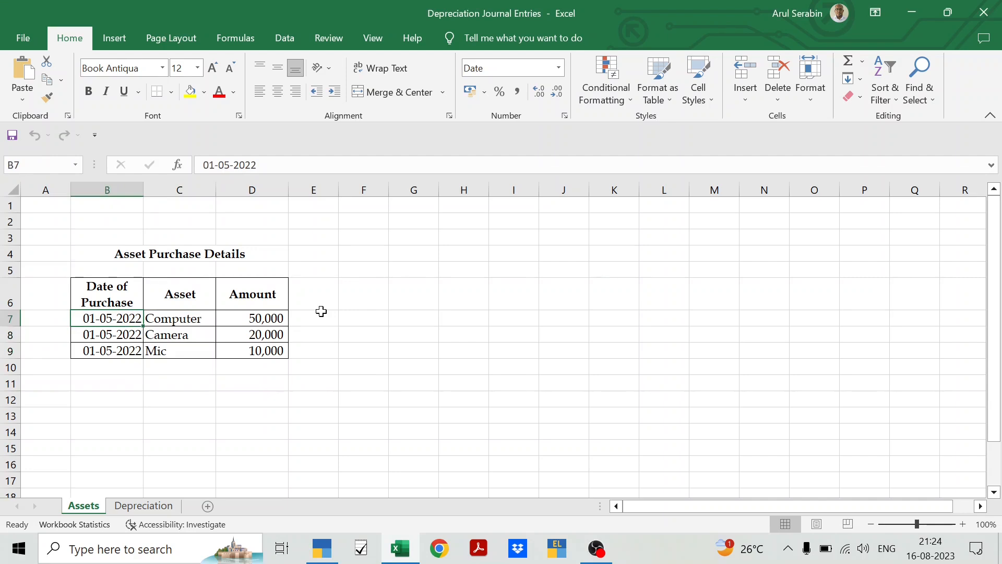
{"action": "key", "text": "alt+Tab"}
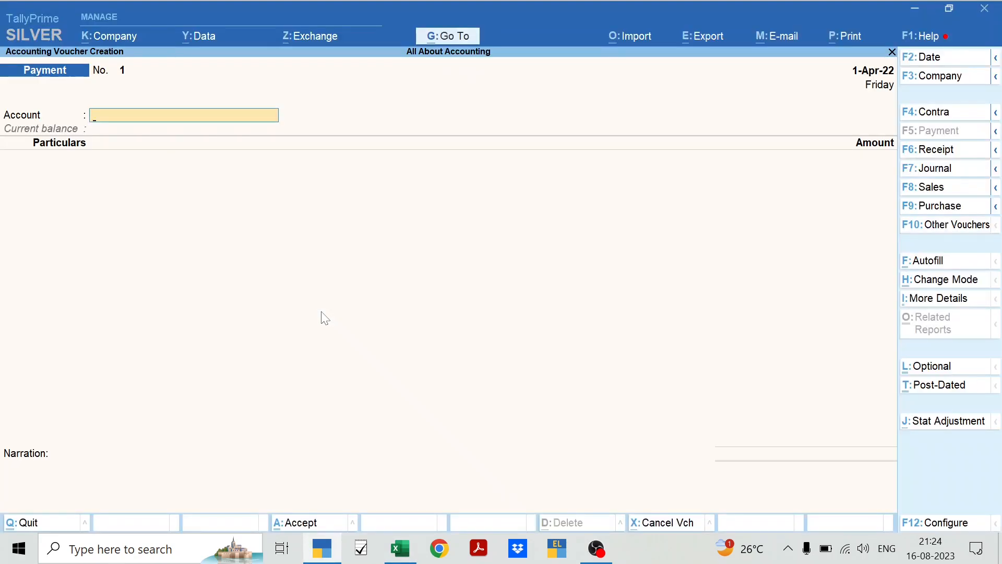
{"action": "key", "text": "F2"}
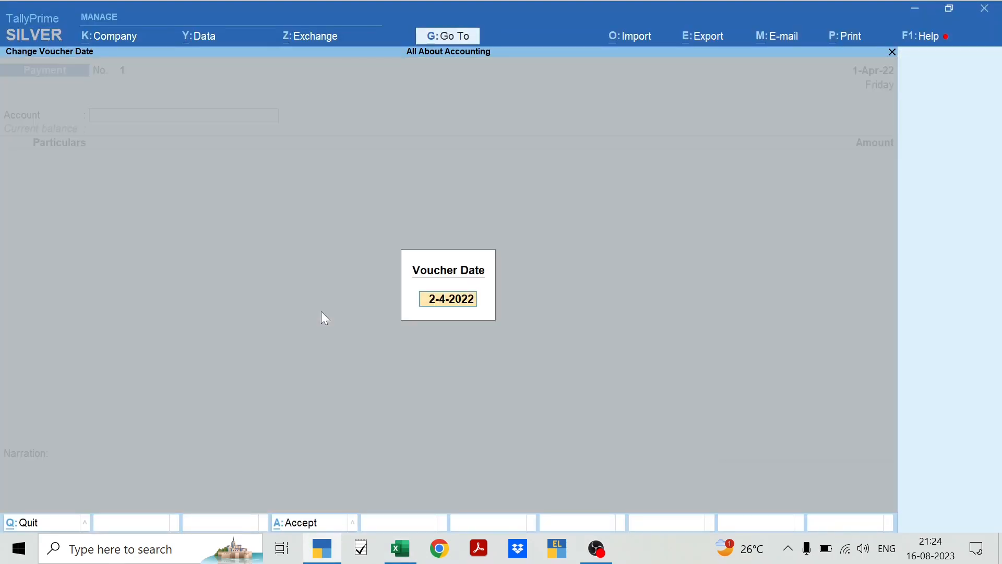
{"action": "type", "text": "1-5-22"}
{"action": "key", "text": "Return"}
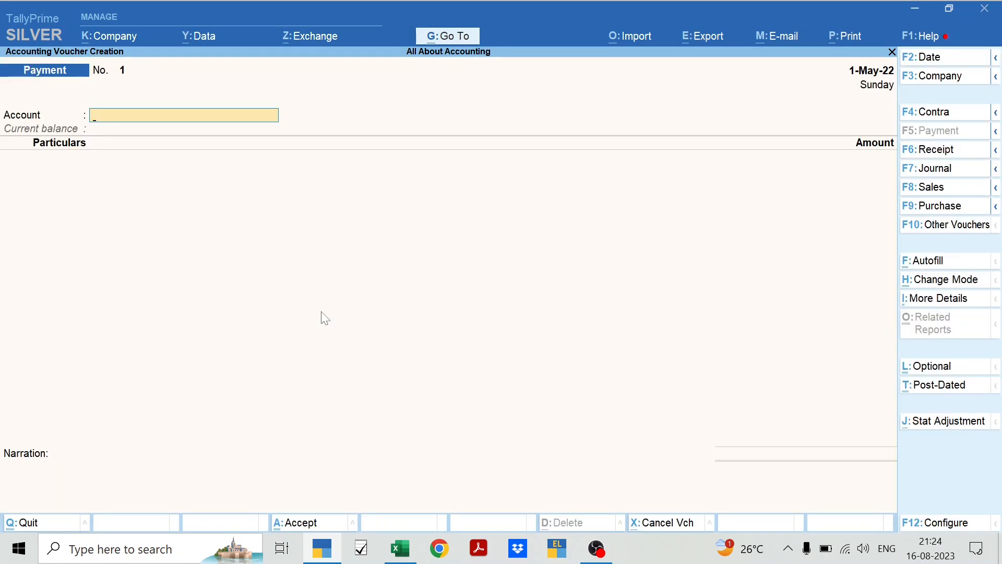
{"action": "type", "text": "Cash"}
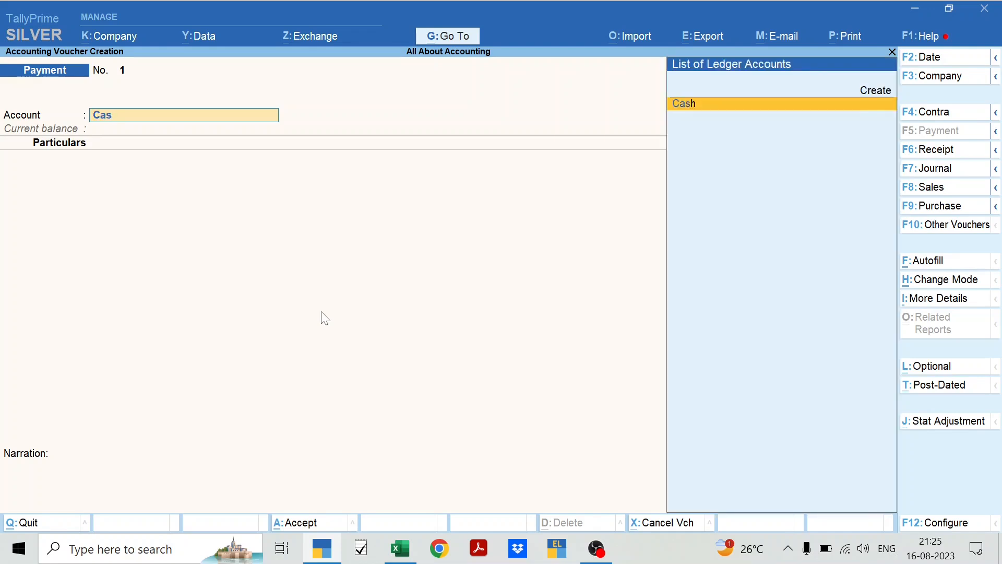
{"action": "key", "text": "Return"}
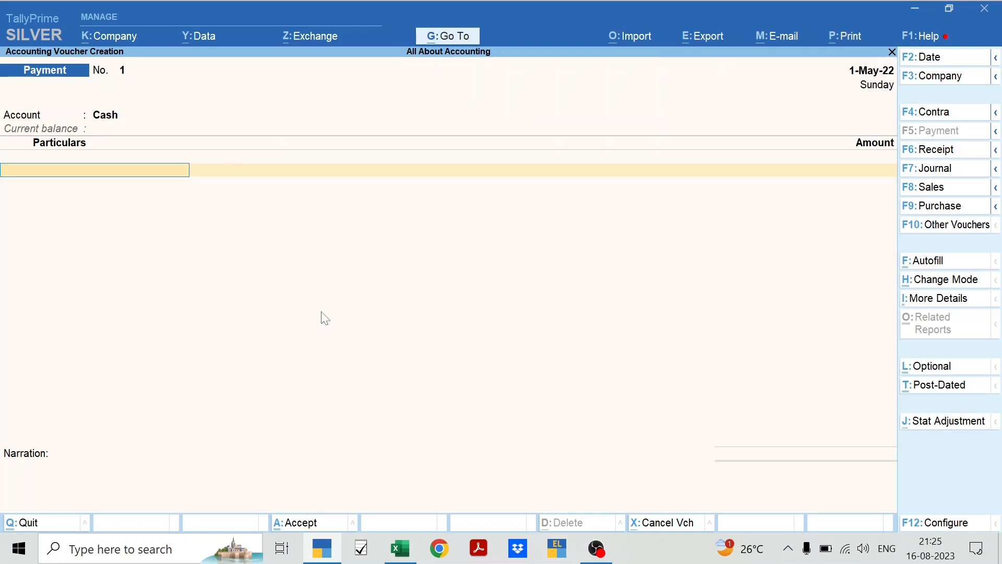
- Switch to Excel and review the listed assets and their purchase dates in B7:B9
{"action": "key", "text": "alt+Tab"}
{"action": "key", "text": "Right"}
{"action": "key", "text": "Down"}
{"action": "key", "text": "Down"}
{"action": "key", "text": "Up"}
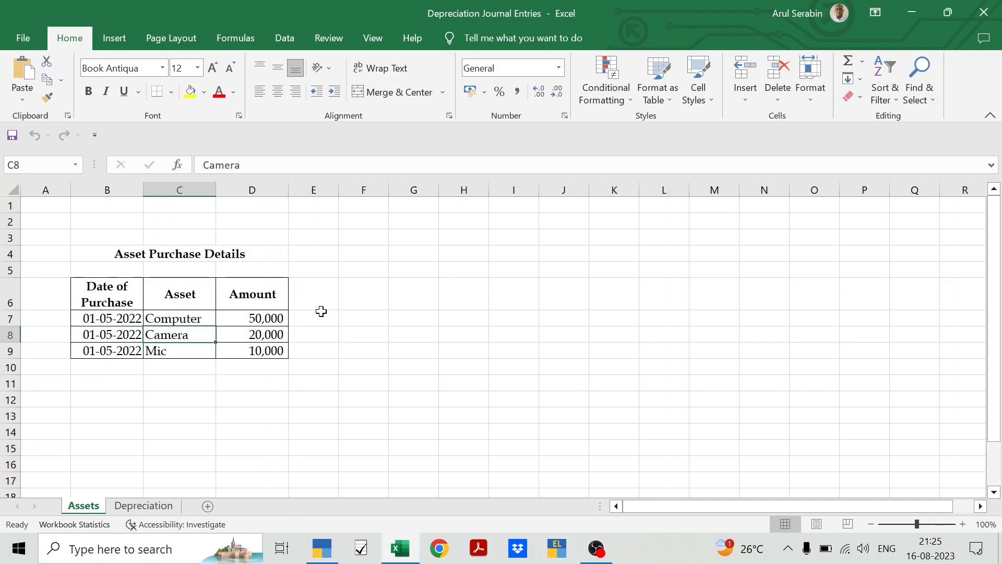
{"action": "key", "text": "Up"}
{"action": "key", "text": "Left"}
{"action": "key", "text": "shift+Down"}
{"action": "key", "text": "shift+Down"}
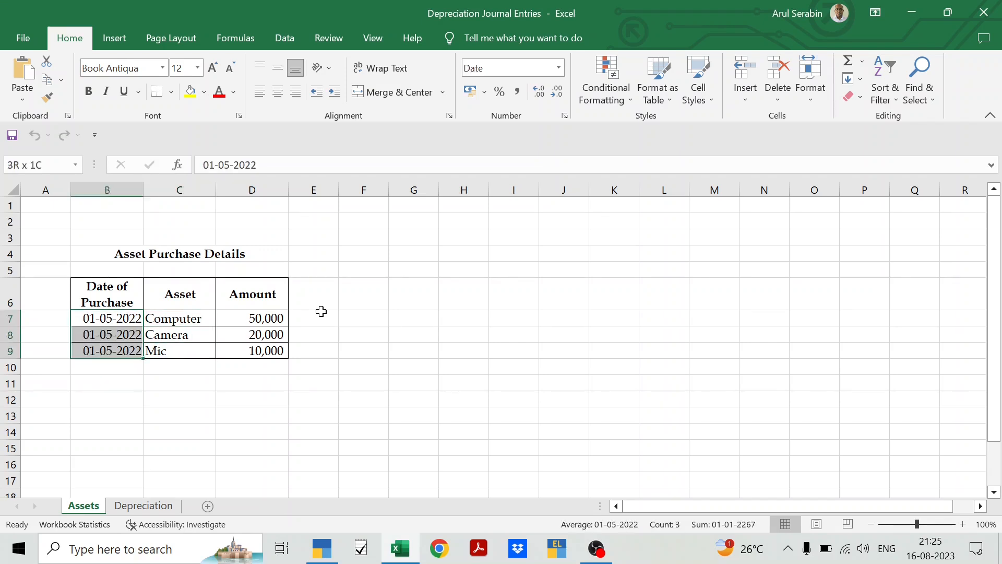
- Select the three assets' purchase amounts in D7:D9 to check their total
{"action": "key", "text": "Right"}
{"action": "key", "text": "Right"}
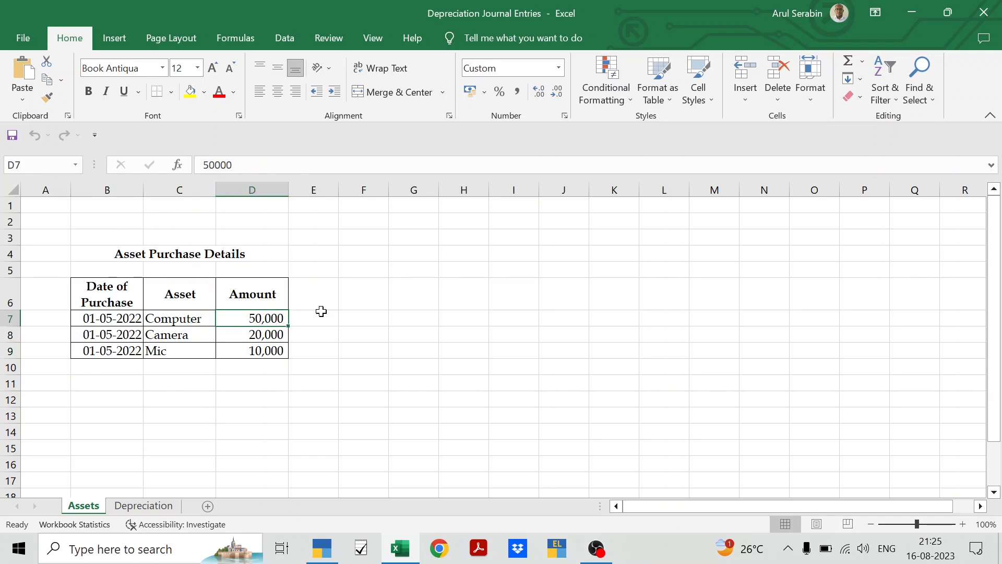
{"action": "key", "text": "shift+Down"}
{"action": "key", "text": "shift+Down"}
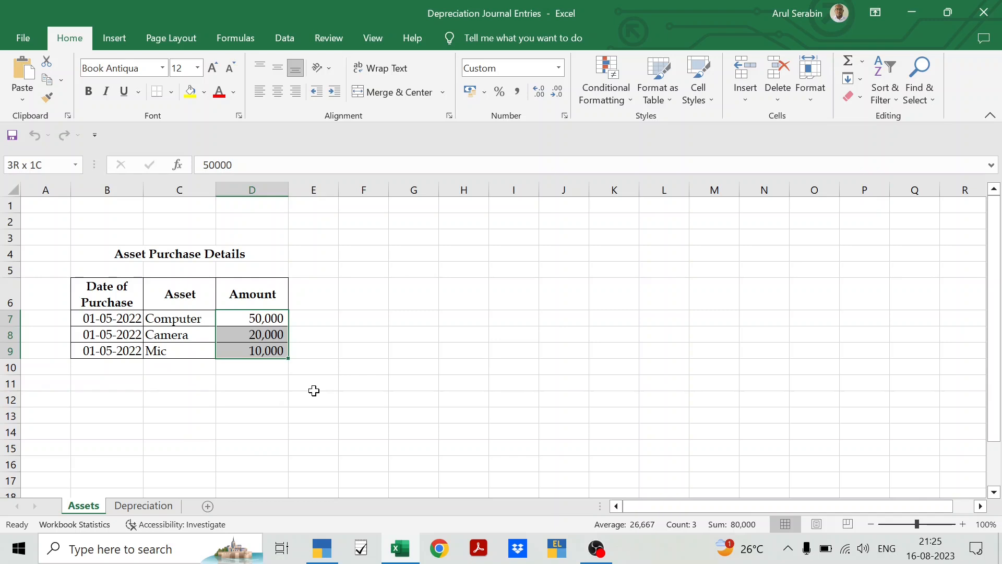
- Switch to TallyPrime and enter Computer in the payment voucher with an amount of 50000
{"action": "key", "text": "alt+Tab"}
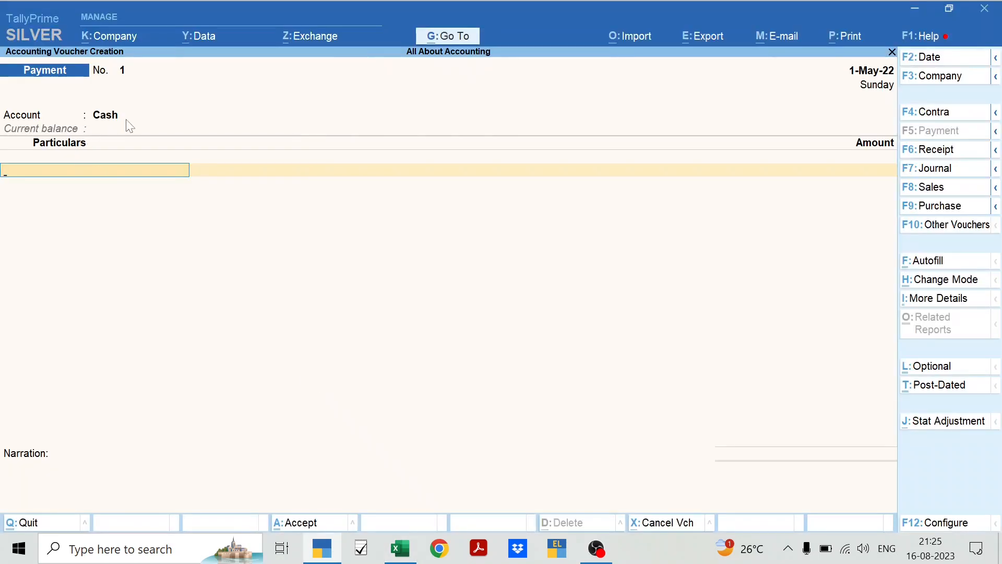
{"action": "key", "text": "alt+Tab"}
{"action": "key", "text": "alt+Tab"}
{"action": "type", "text": "Comput"}
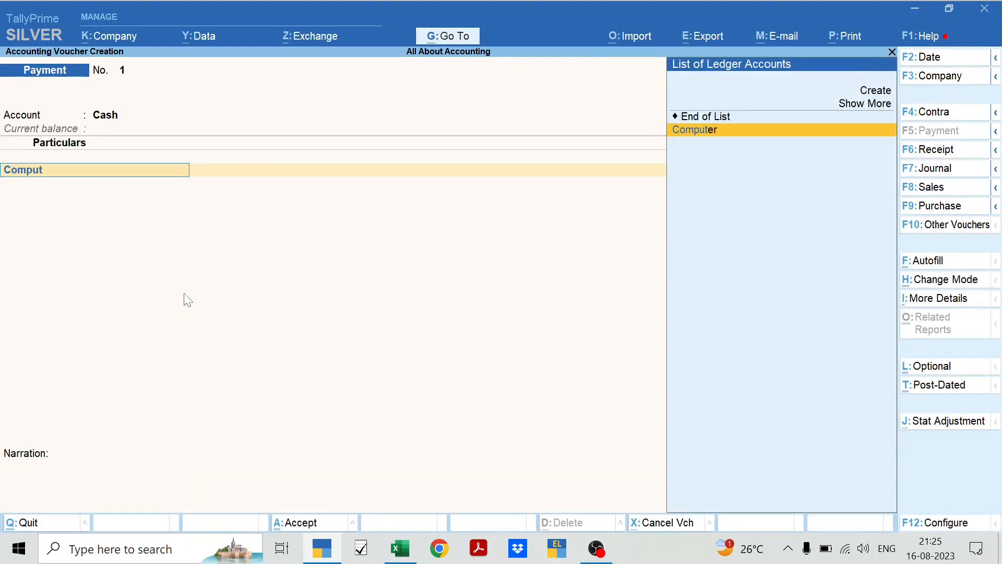
{"action": "key", "text": "Return"}
{"action": "key", "text": "alt+Tab"}
{"action": "key", "text": "alt+Tab"}
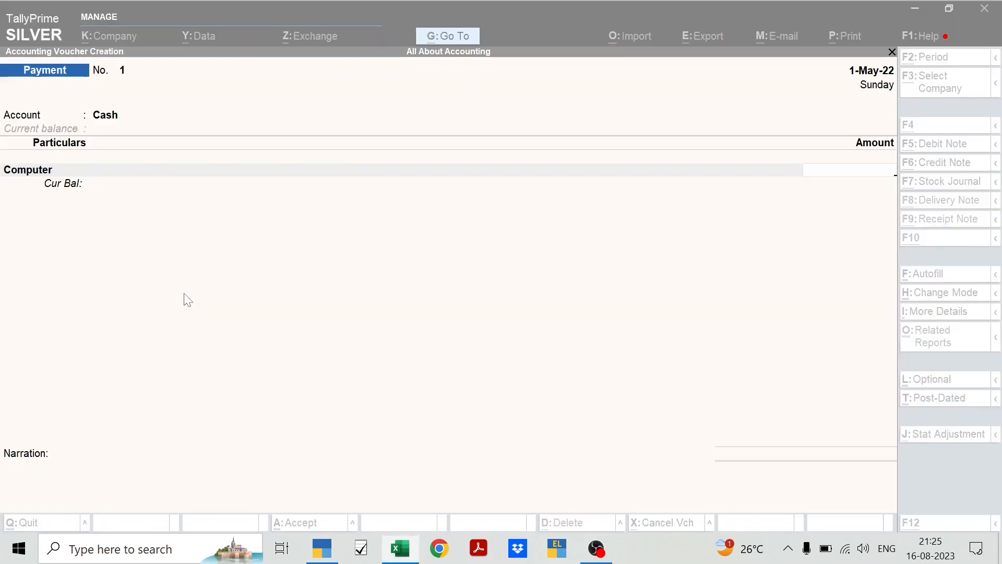
{"action": "type", "text": "50000"}
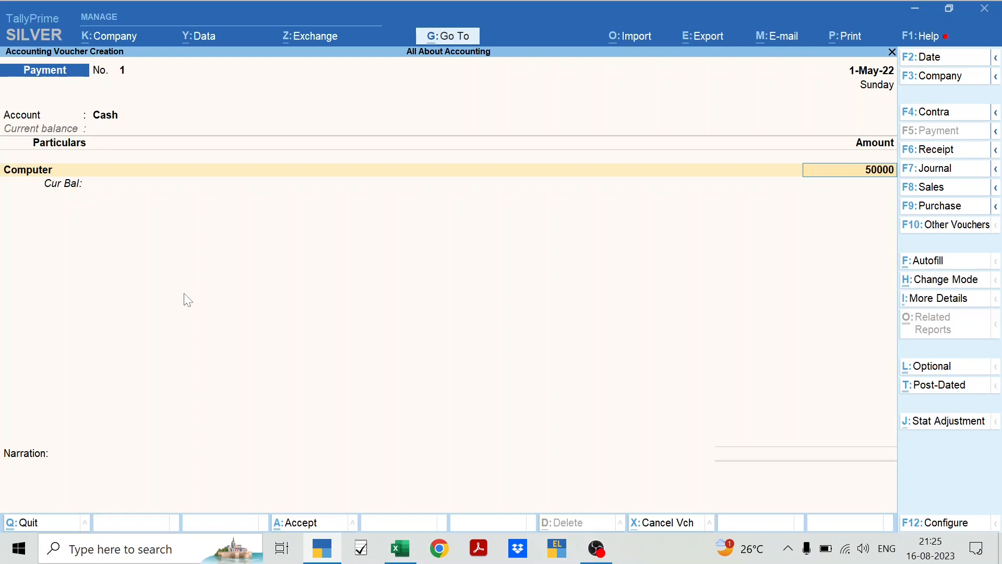
- Check the camera's cost in Excel and add Camera to the payment voucher with an amount of 20000
{"action": "key", "text": "alt+Tab"}
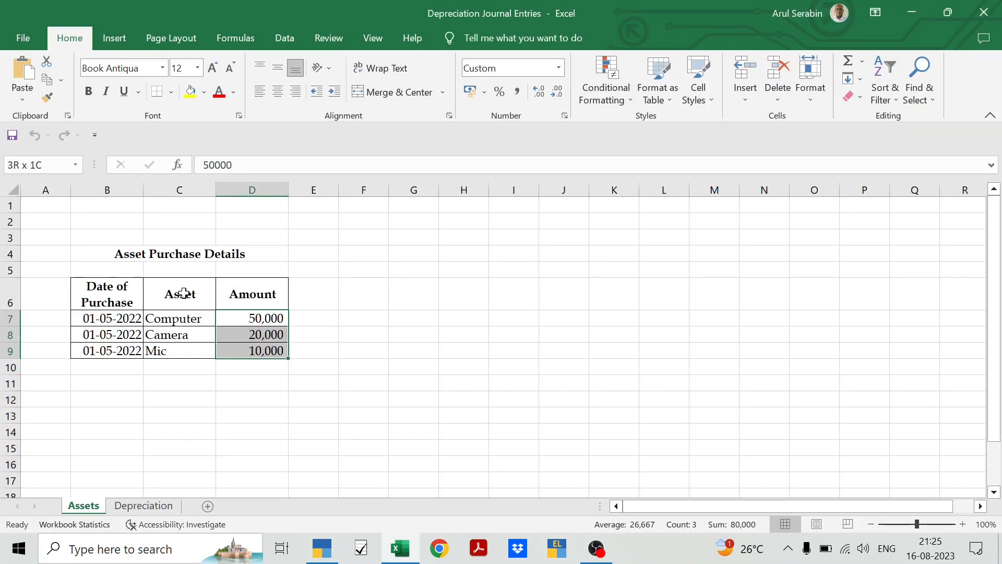
{"action": "key", "text": "Down"}
{"action": "key", "text": "alt+Tab"}
{"action": "type", "text": "Camera"}
{"action": "key", "text": "Return"}
{"action": "key", "text": "alt+Tab"}
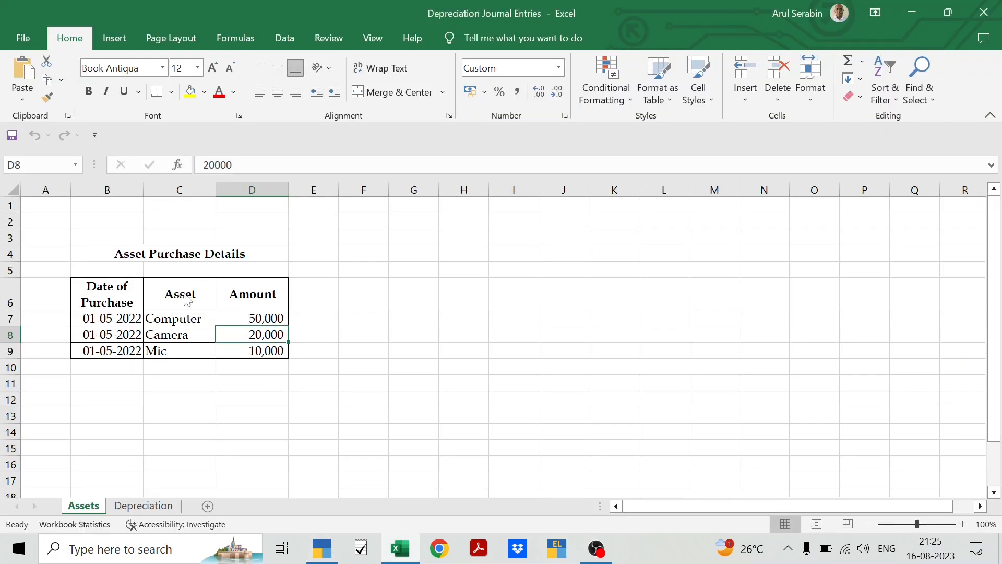
{"action": "key", "text": "alt+Tab"}
{"action": "type", "text": "20000"}
{"action": "key", "text": "Return"}
- Check the last asset in Excel and add Mic to the payment voucher with an amount of 10,000
{"action": "key", "text": "alt+Tab"}
{"action": "key", "text": "alt+Tab"}
{"action": "type", "text": "Mic"}
{"action": "key", "text": "Return"}
{"action": "type", "text": "10,000"}
{"action": "key", "text": "Return"}
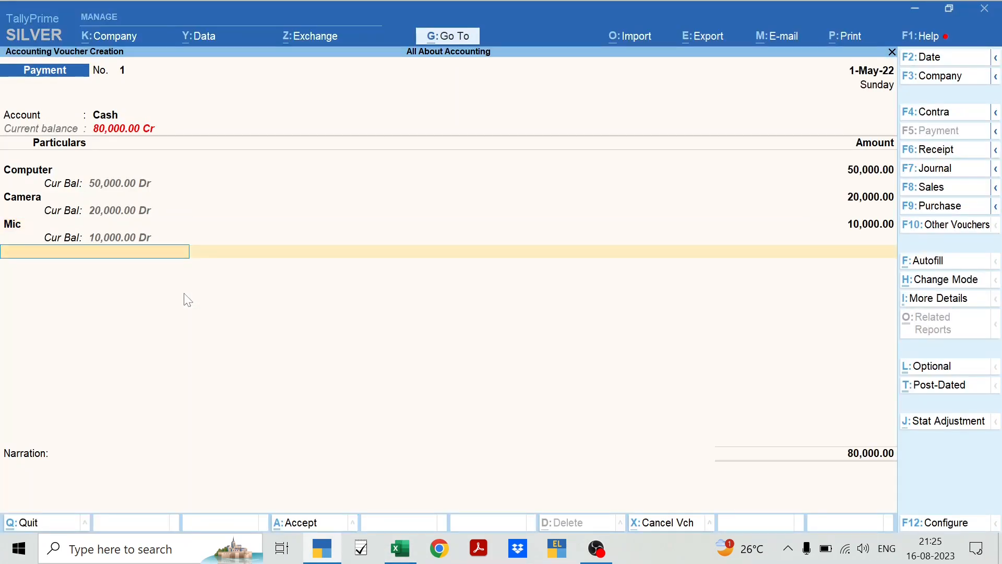
- End the payment voucher's particulars, compare them with Excel, and save the voucher with a blank narration
{"action": "key", "text": "Return"}
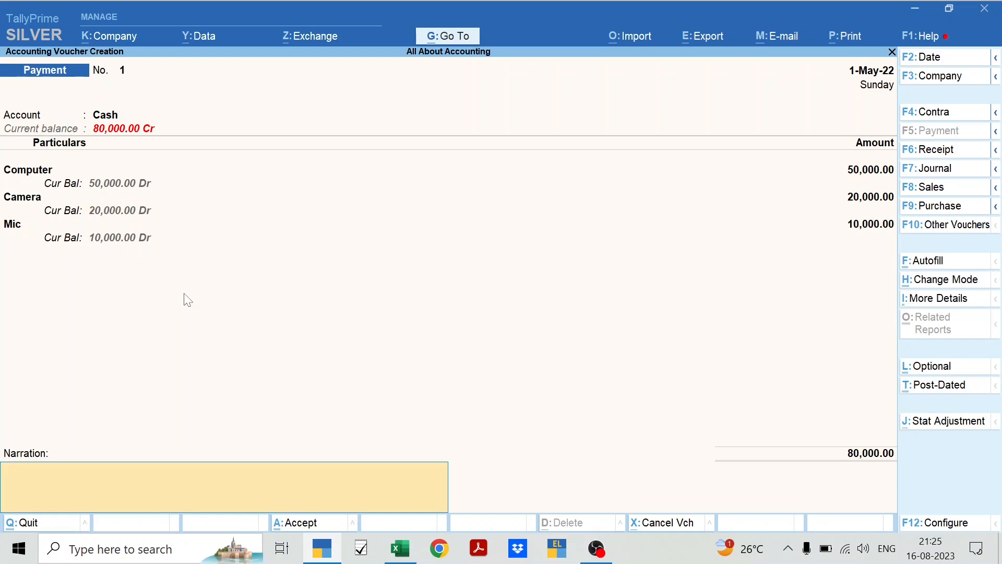
{"action": "key", "text": "alt+Tab"}
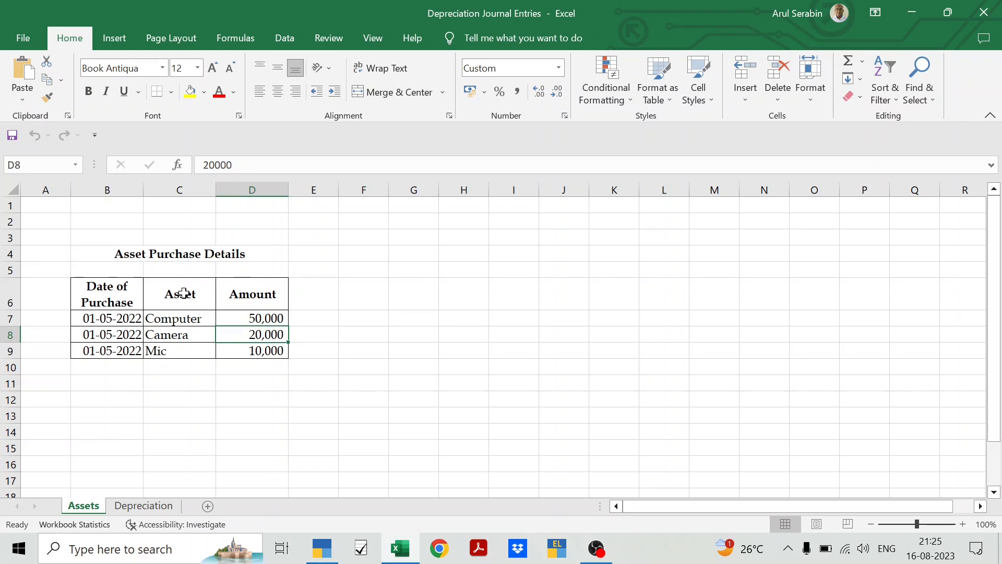
{"action": "key", "text": "alt+Tab"}
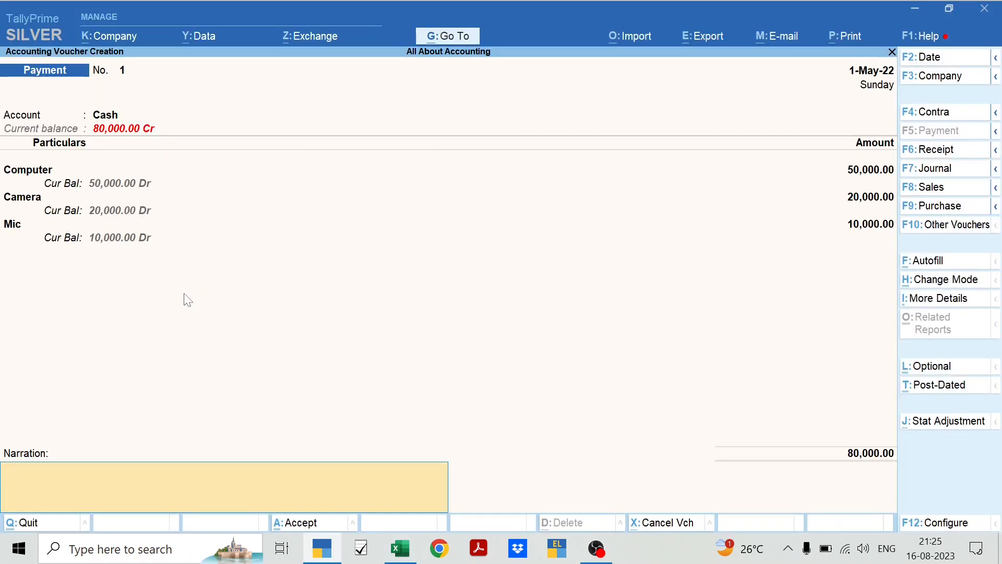
{"action": "key", "text": "Return"}
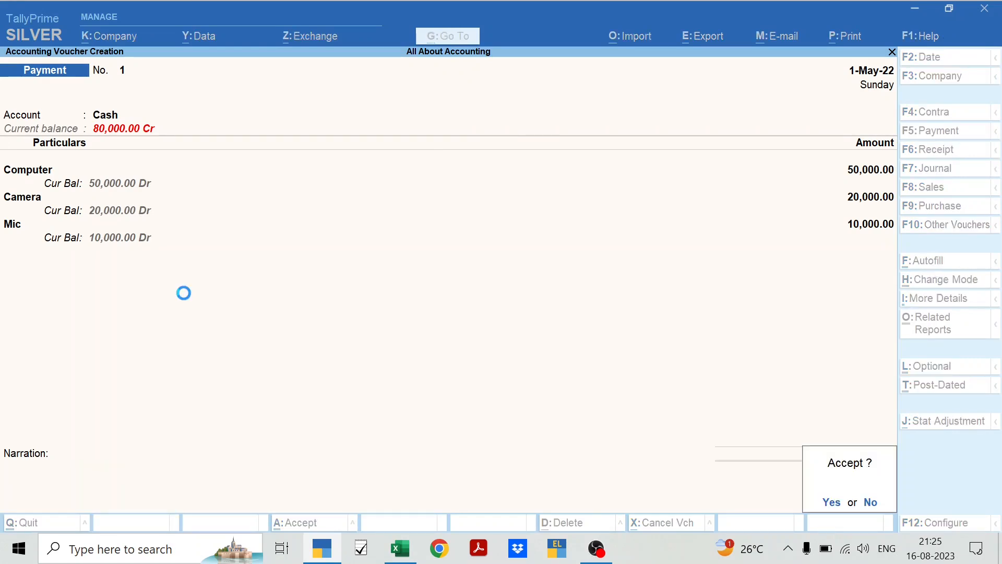
{"action": "key", "text": "Return"}
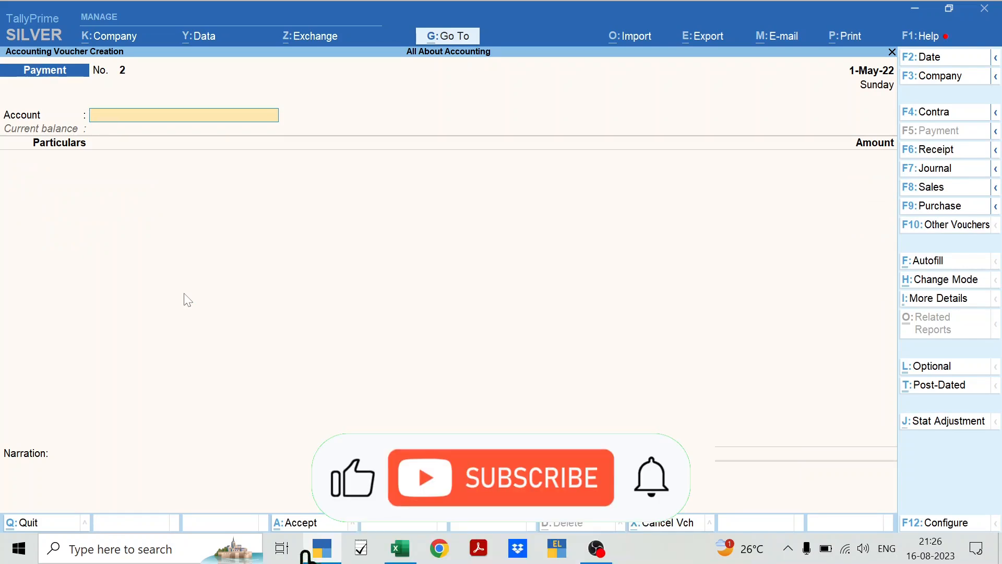
- Switch to Excel's Depreciation sheet and select the depreciation amounts of the three assets in I7:I9
{"action": "key", "text": "alt+Tab"}
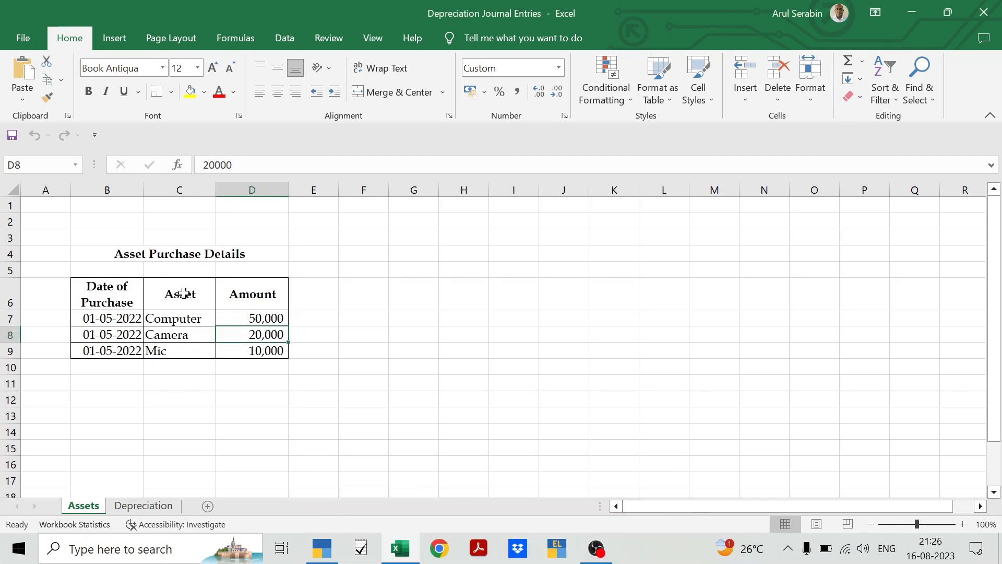
{"action": "key", "text": "ctrl+Page_Down"}
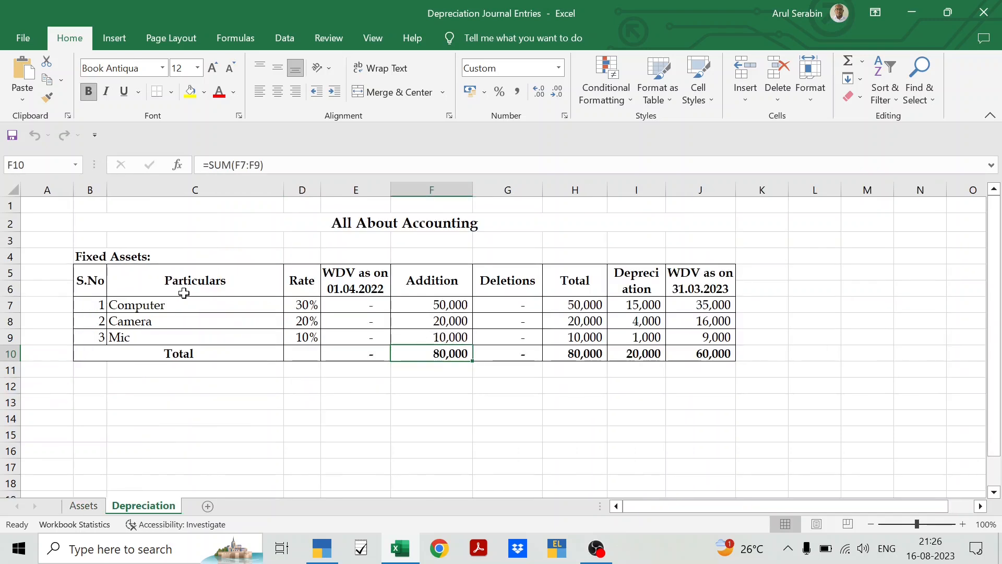
{"action": "key", "text": "Up"}
{"action": "key", "text": "Right"}
{"action": "key", "text": "Right"}
{"action": "key", "text": "Right"}
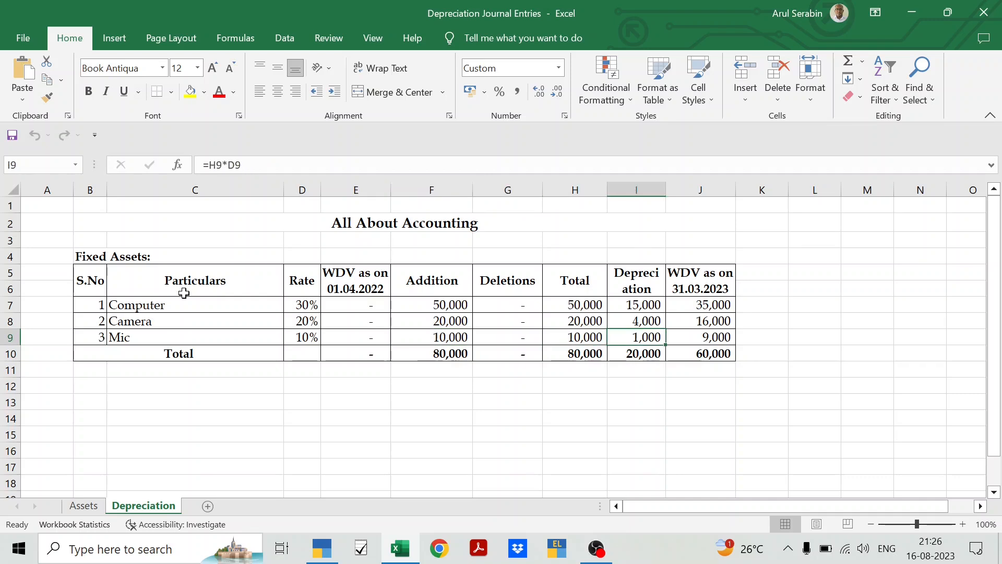
{"action": "key", "text": "Up"}
{"action": "key", "text": "Up"}
{"action": "key", "text": "shift+Down"}
{"action": "key", "text": "shift+Down"}
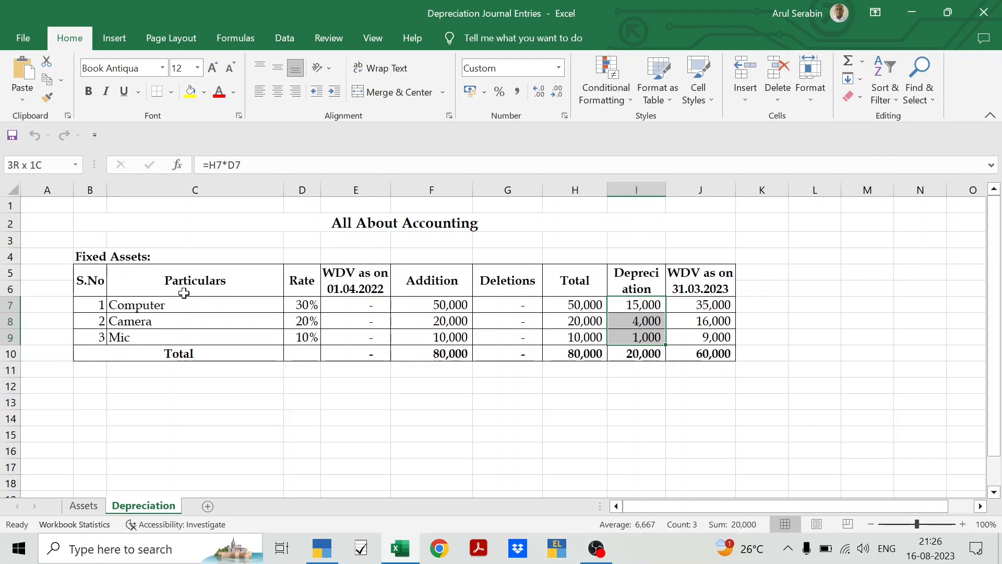
- Return to TallyPrime, change to a journal voucher dated 31-3-23, and check the depreciation figures in Excel
{"action": "key", "text": "alt+Tab"}
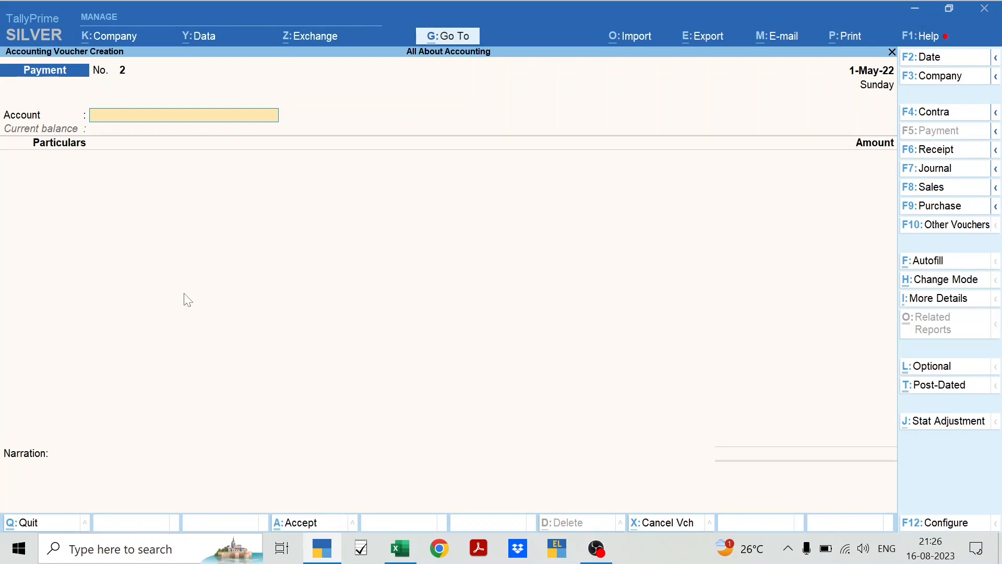
{"action": "key", "text": "F7"}
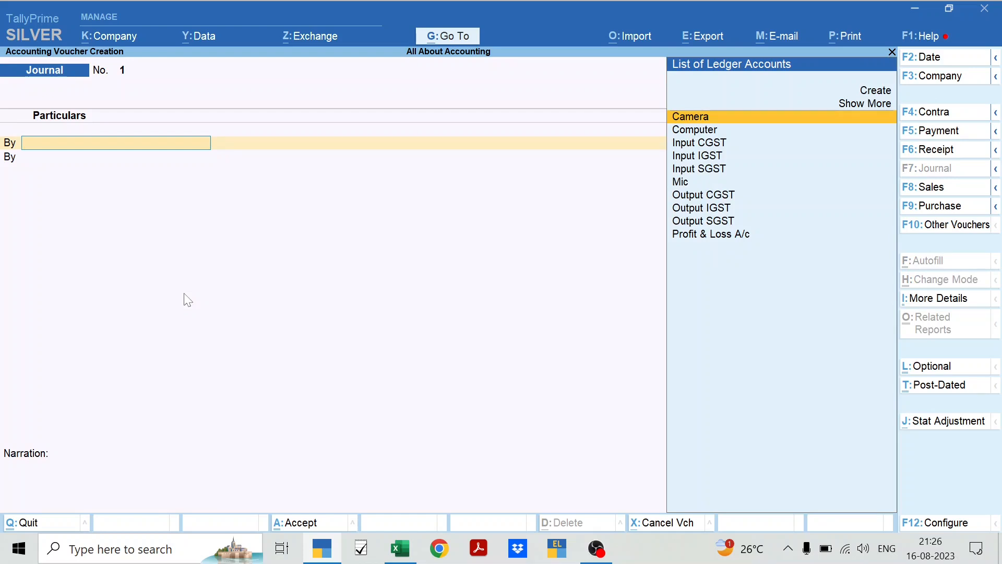
{"action": "key", "text": "F2"}
{"action": "type", "text": "31-3-23"}
{"action": "key", "text": "Return"}
{"action": "key", "text": "alt+Tab"}
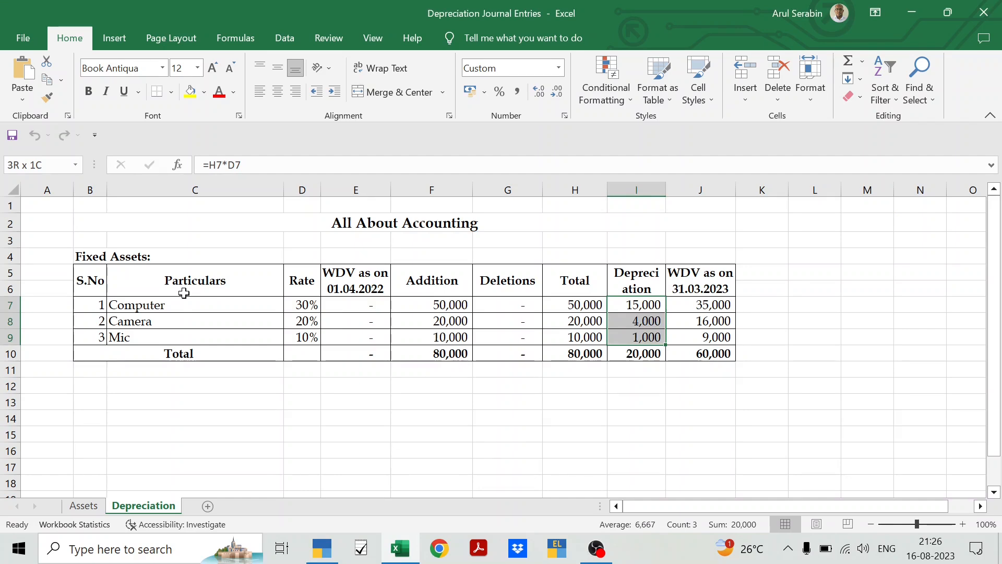
{"action": "key", "text": "alt+Tab"}
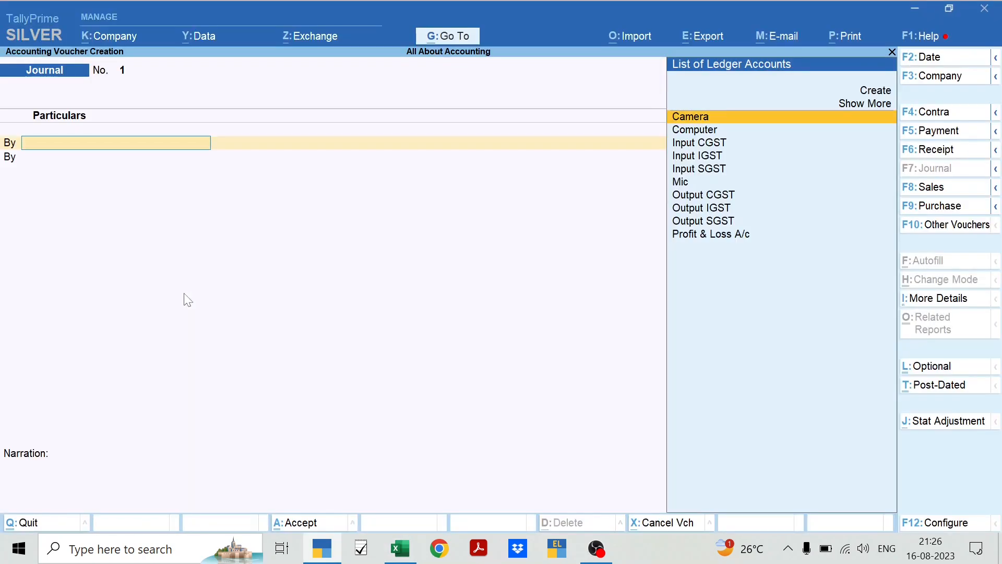
- Leave the journal voucher and open the creation form for a new ledger
{"action": "key", "text": "Escape"}
{"action": "key", "text": "Escape"}
{"action": "key", "text": "Escape"}
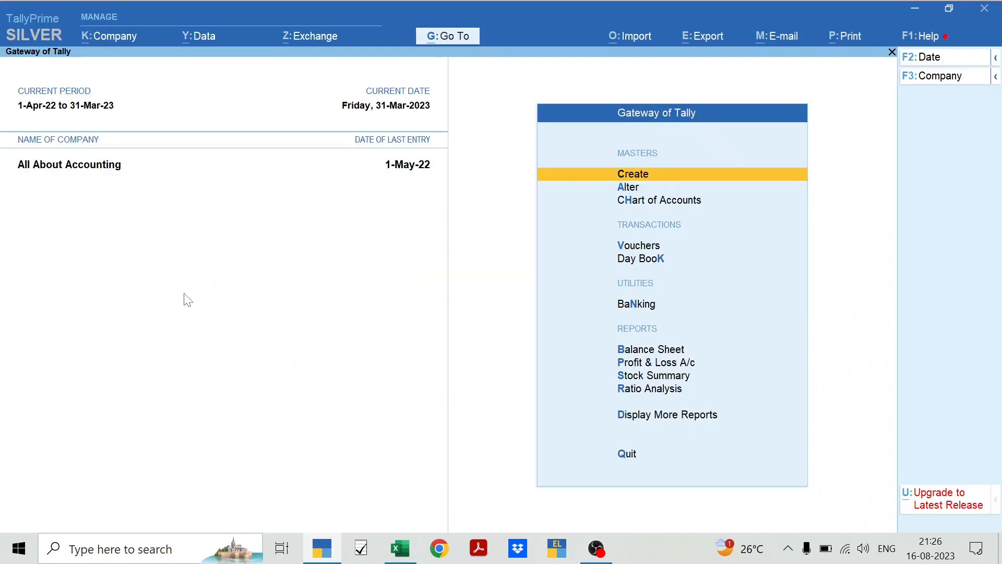
{"action": "key", "text": "Return"}
{"action": "key", "text": "Down"}
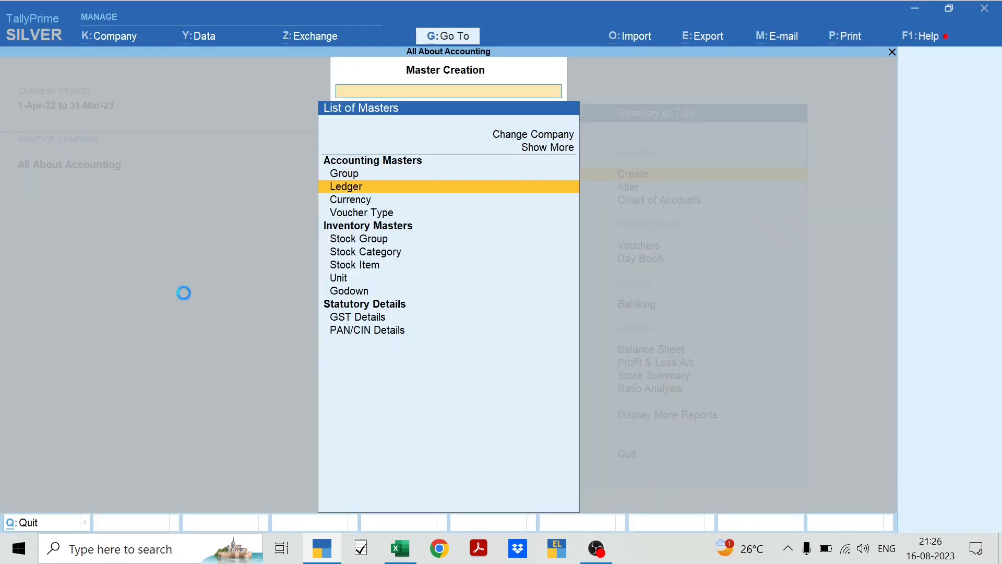
{"action": "key", "text": "Return"}
- Name the new ledger Depreciation and place it under Indirect Expenses
{"action": "type", "text": "Depreciation"}
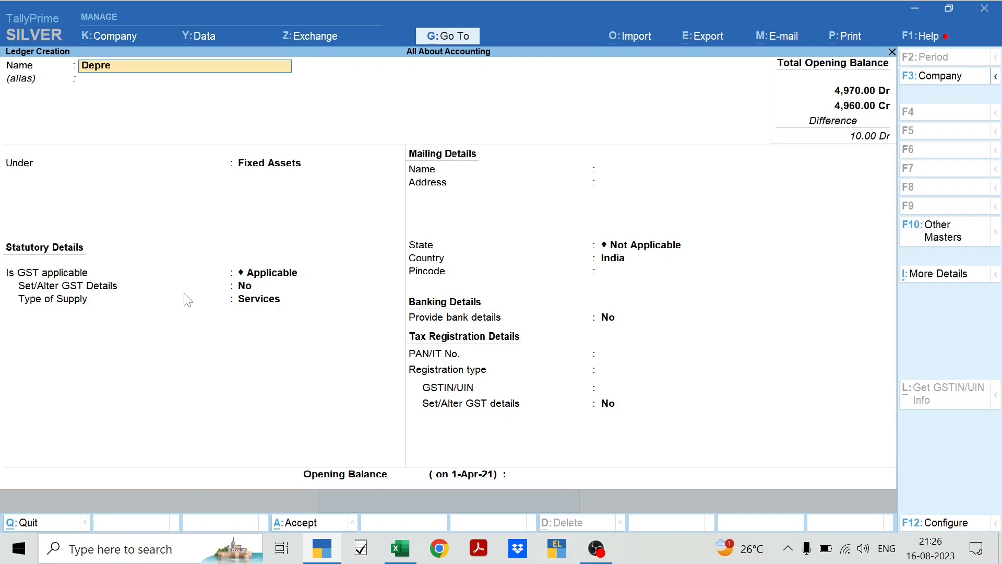
{"action": "key", "text": "Return"}
{"action": "key", "text": "Return"}
{"action": "type", "text": "Indirec"}
{"action": "key", "text": "Down"}
{"action": "key", "text": "Down"}
{"action": "key", "text": "Up"}
{"action": "key", "text": "Return"}
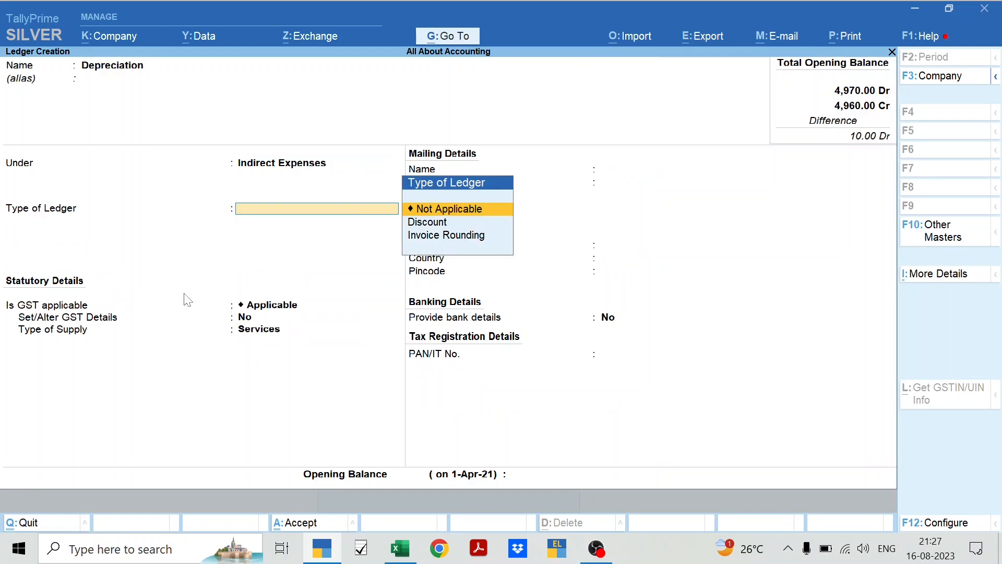
- Set the ledger's type, GST applicability and assessable value inclusion to Not Applicable, and save it
{"action": "key", "text": "Return"}
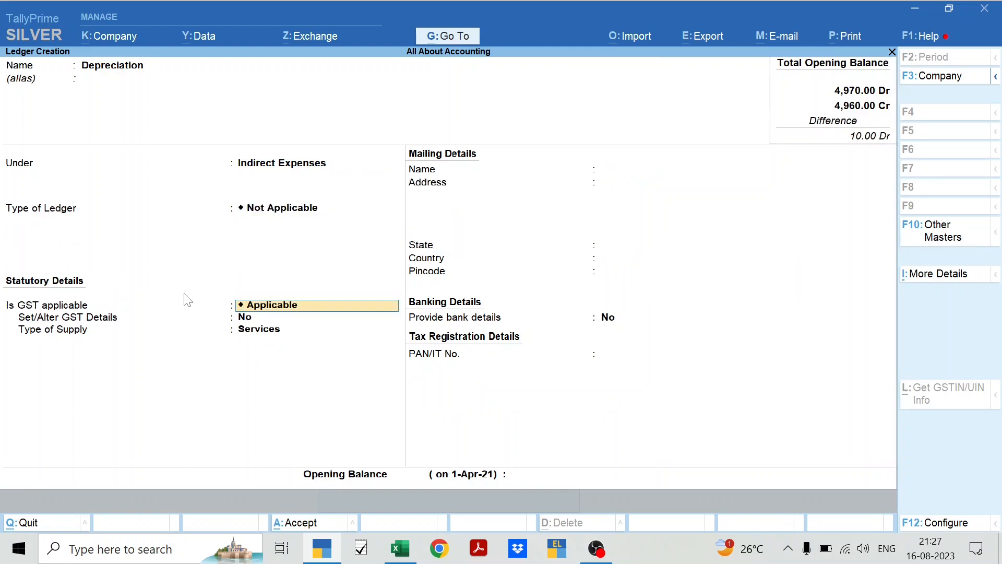
{"action": "type", "text": "N"}
{"action": "key", "text": "Return"}
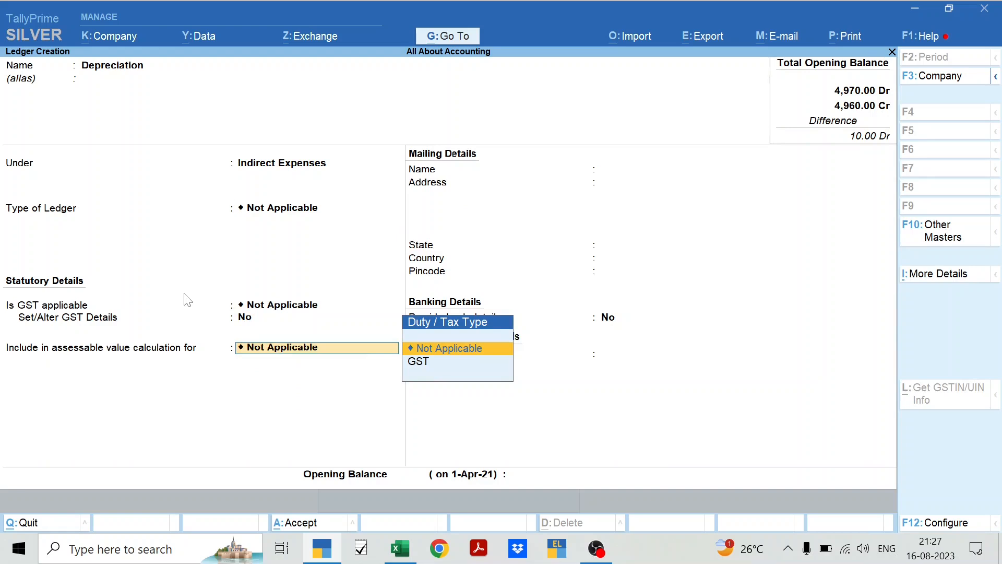
{"action": "key", "text": "Return"}
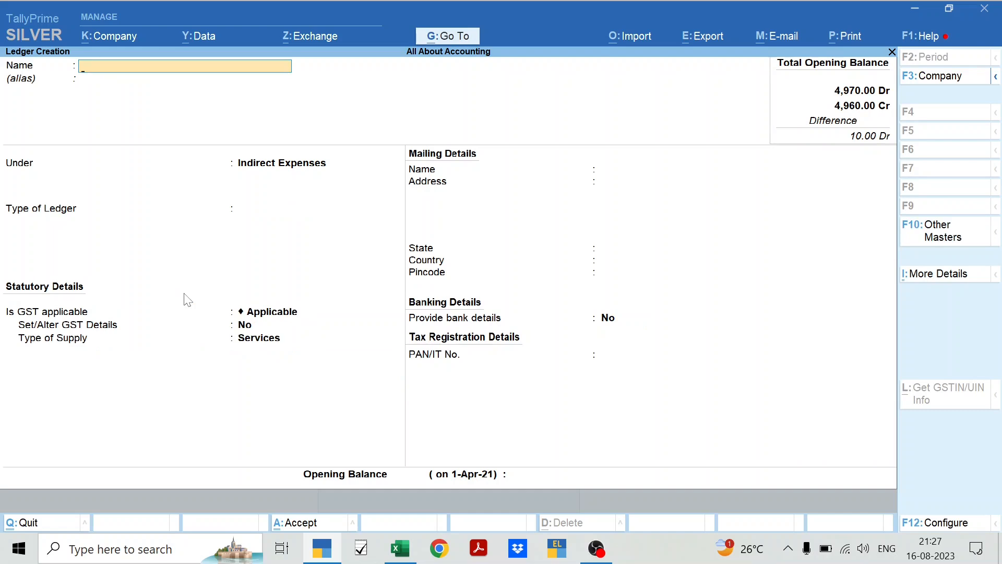
- Leave ledger creation, reopen a journal voucher dated 31-3-23, and choose Depreciation as its debit ledger
{"action": "key", "text": "Escape"}
{"action": "key", "text": "Escape"}
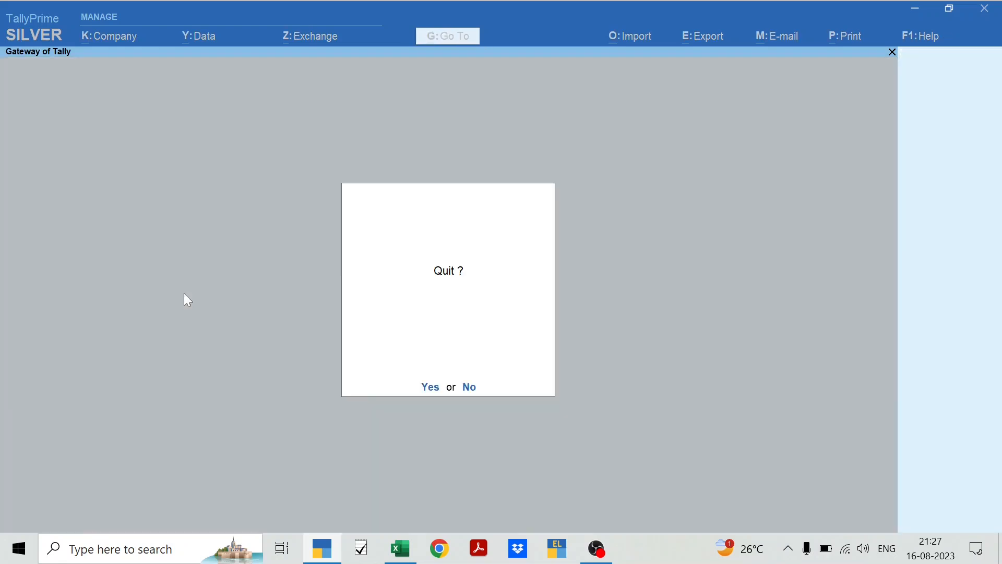
{"action": "key", "text": "v"}
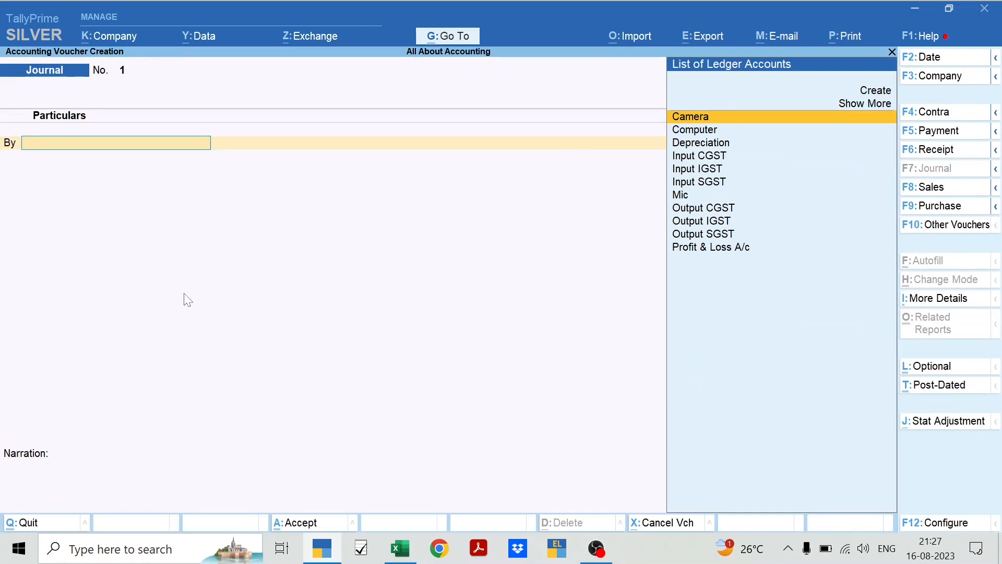
{"action": "key", "text": "F2"}
{"action": "type", "text": "31-3-23"}
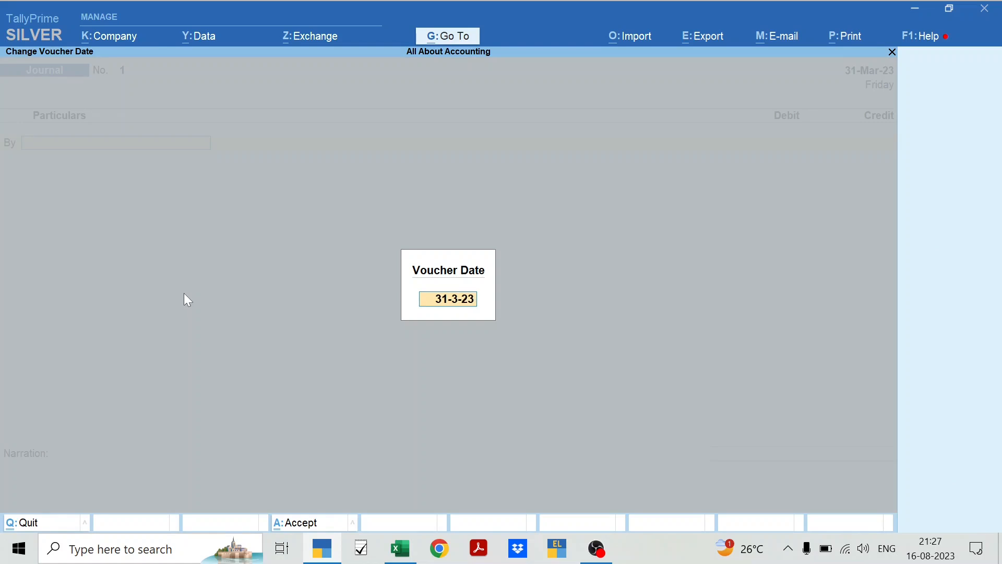
{"action": "key", "text": "Return"}
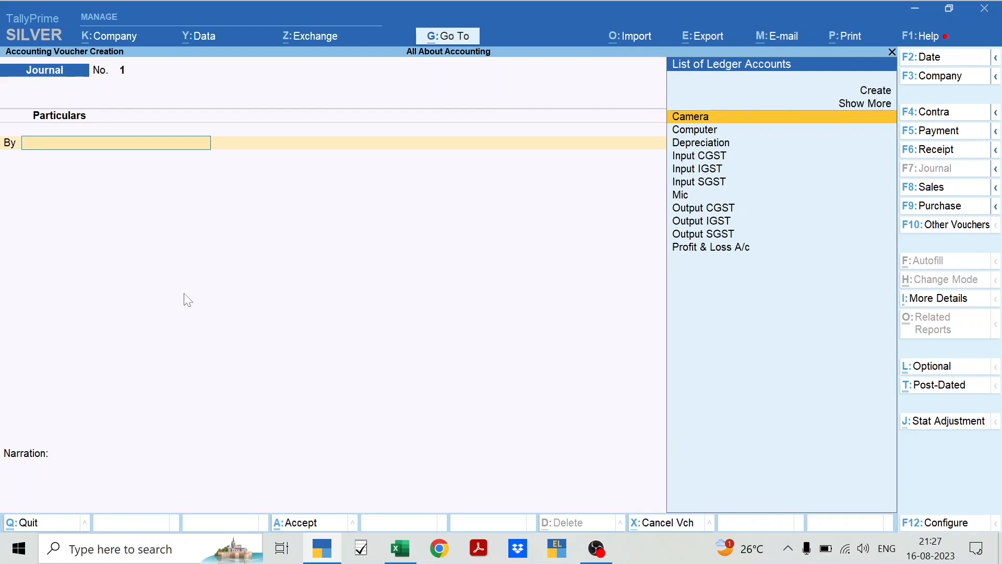
{"action": "type", "text": "Depre"}
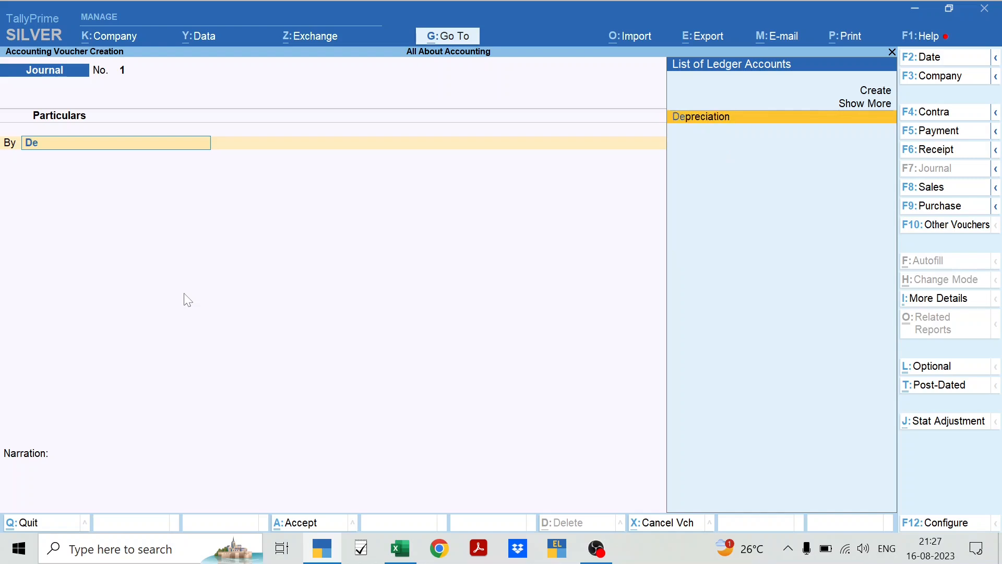
{"action": "key", "text": "Return"}
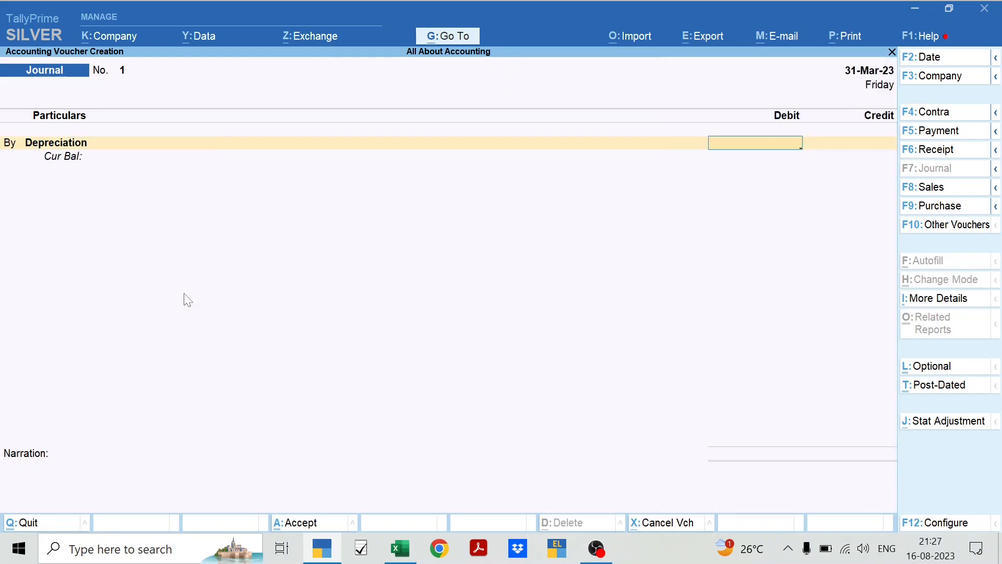
- Switch to Excel and review the depreciation amounts in I7:I9 and their total in I10
{"action": "key", "text": "alt+Tab"}
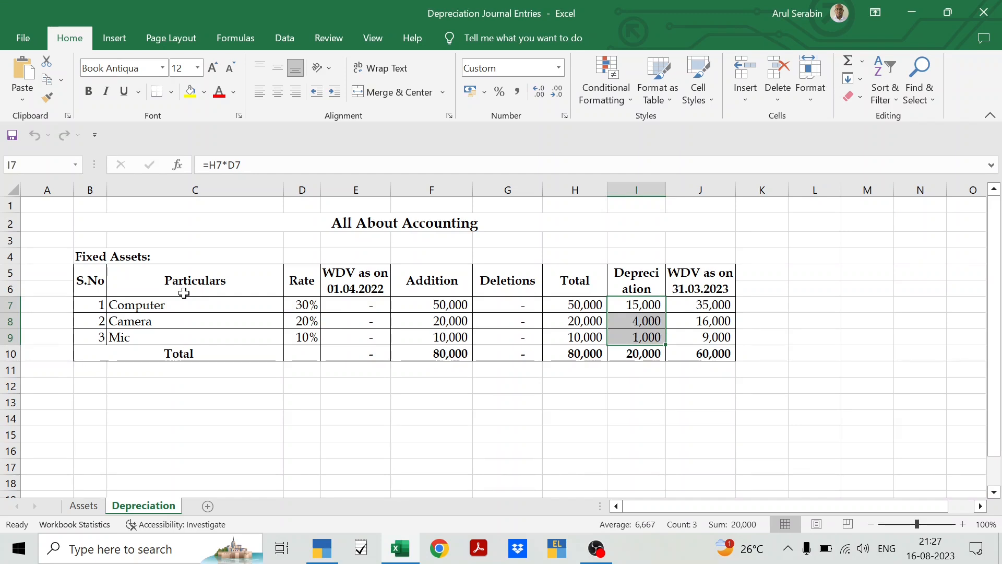
{"action": "key", "text": "Right"}
{"action": "key", "text": "Left"}
{"action": "key", "text": "shift+Down"}
{"action": "key", "text": "shift+Down"}
{"action": "key", "text": "shift+Down"}
{"action": "key", "text": "shift+Up"}
{"action": "key", "text": "Down"}
{"action": "key", "text": "Down"}
{"action": "key", "text": "Down"}
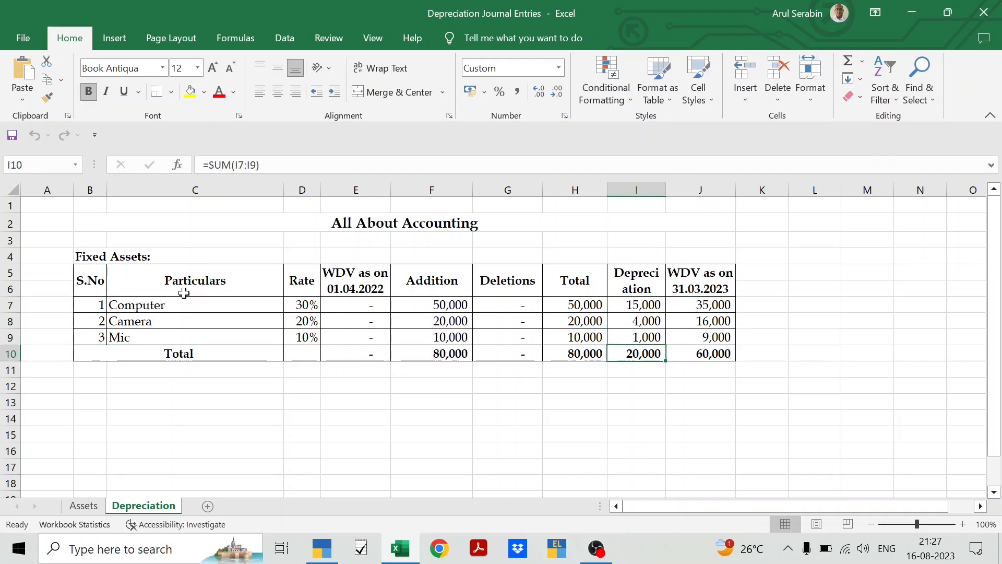
- Switch to TallyPrime and enter 20000 as the Depreciation debit amount in the journal voucher
{"action": "key", "text": "alt+Tab"}
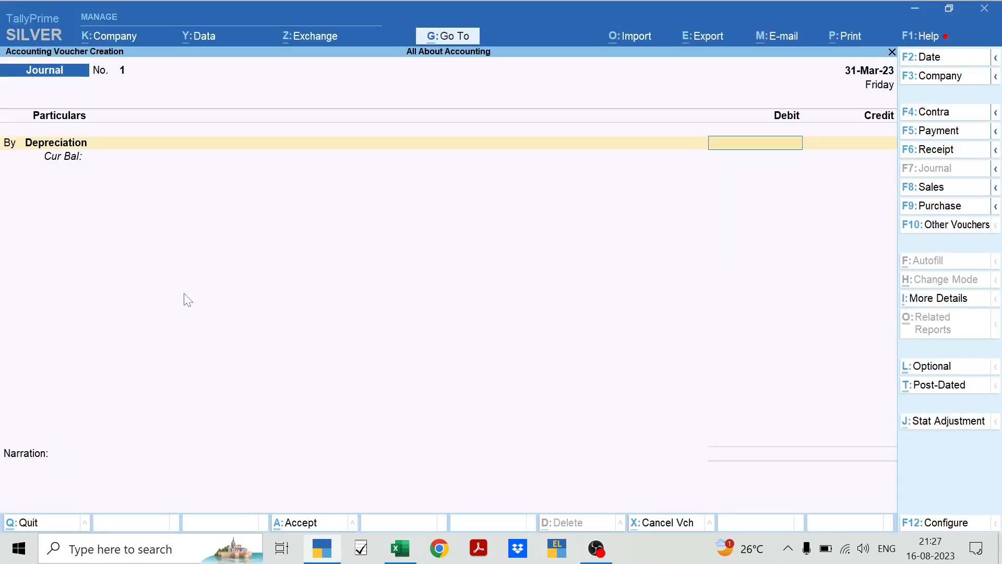
{"action": "type", "text": "20000"}
{"action": "key", "text": "Return"}
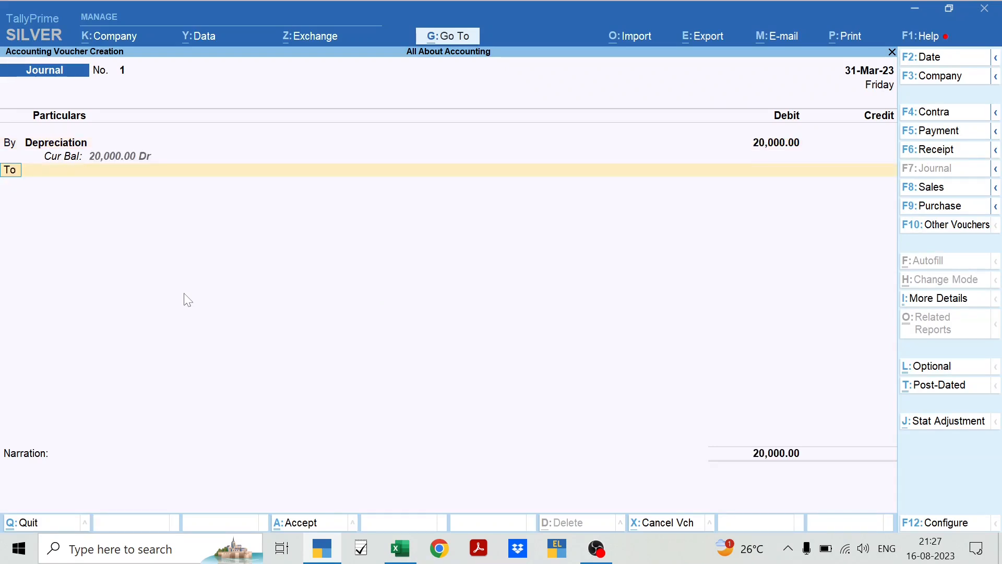
{"action": "key", "text": "Return"}
- Check the Computer row's depreciation in Excel, and credit the Computer ledger with 15000 in the TallyPrime journal
{"action": "key", "text": "alt+Tab"}
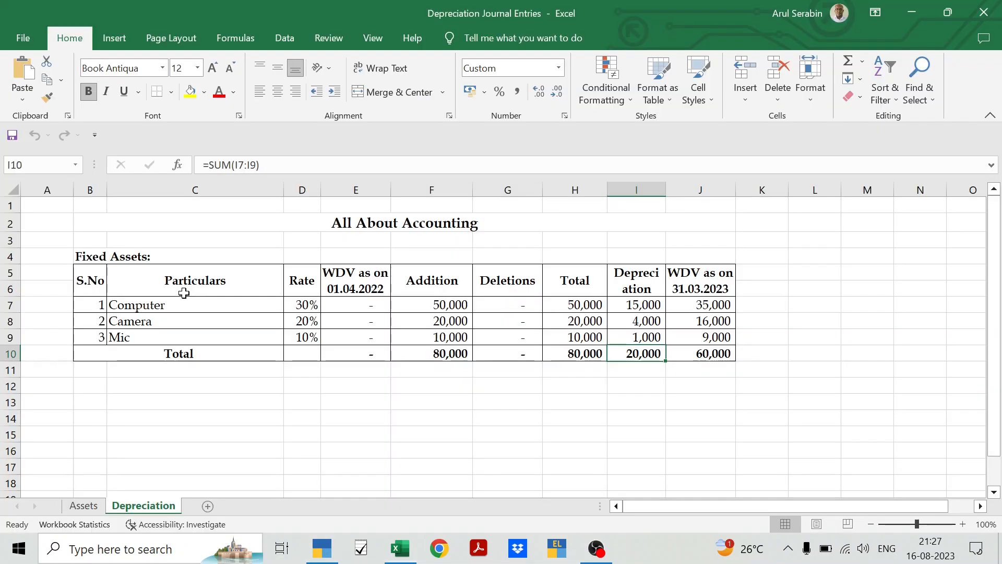
{"action": "key", "text": "Up"}
{"action": "key", "text": "Up"}
{"action": "key", "text": "Up"}
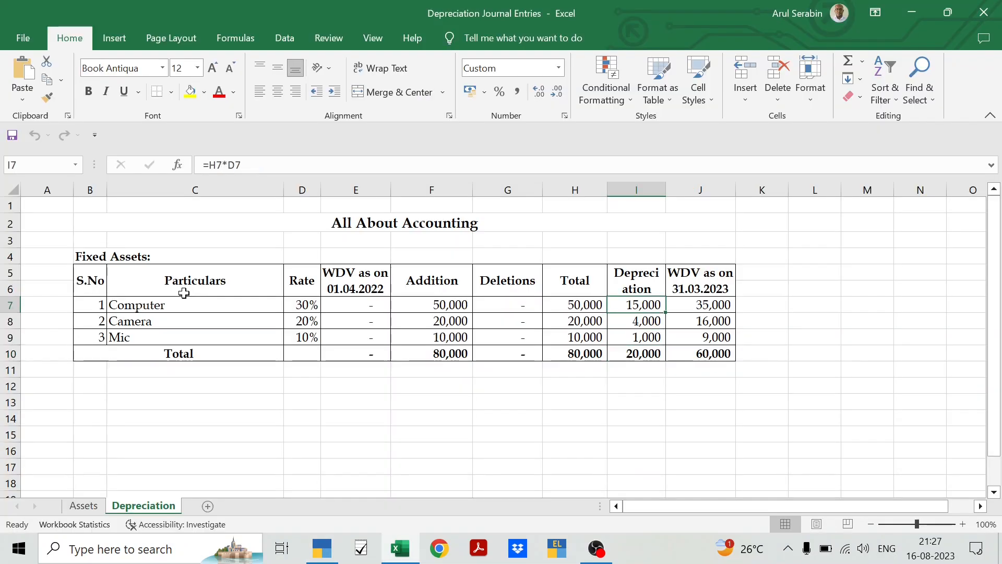
{"action": "key", "text": "shift+space"}
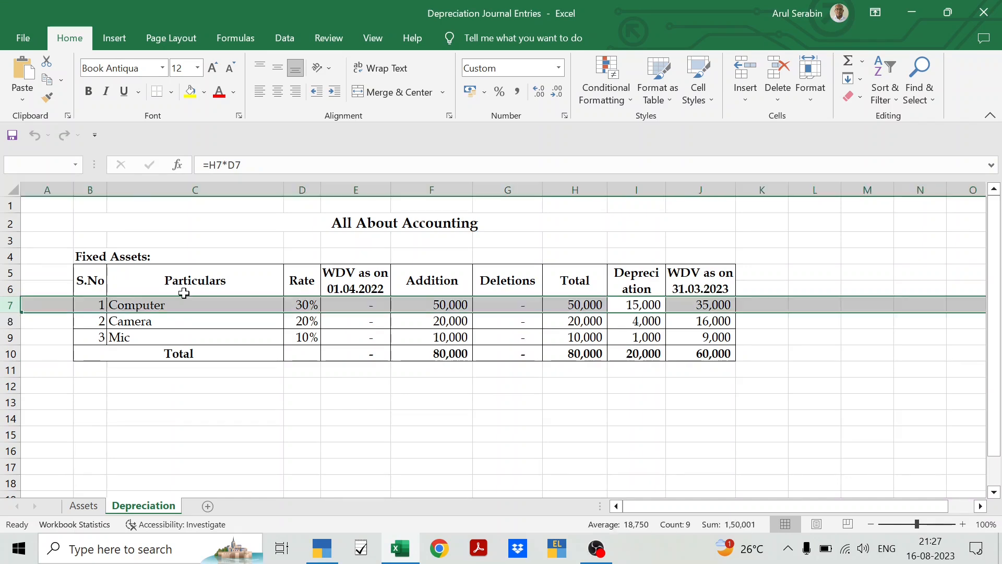
{"action": "key", "text": "alt+Tab"}
{"action": "type", "text": "Comput"}
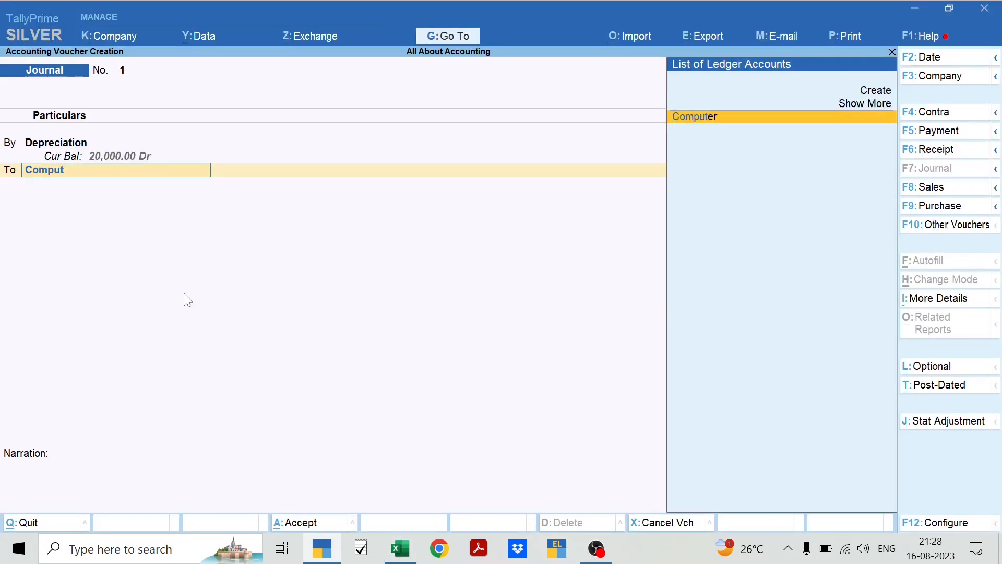
{"action": "key", "text": "Return"}
{"action": "key", "text": "alt+Tab"}
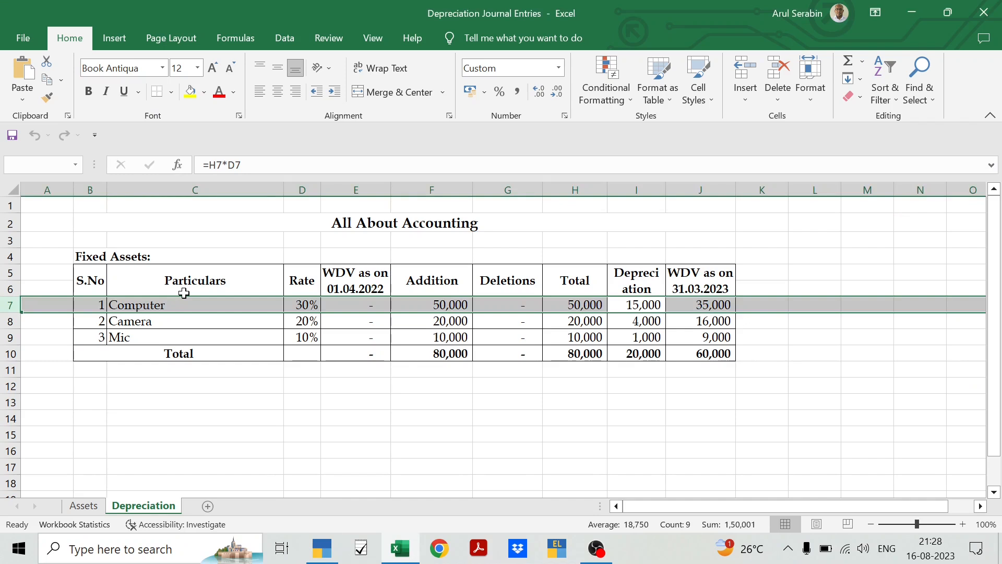
{"action": "key", "text": "alt+Tab"}
{"action": "type", "text": "15000"}
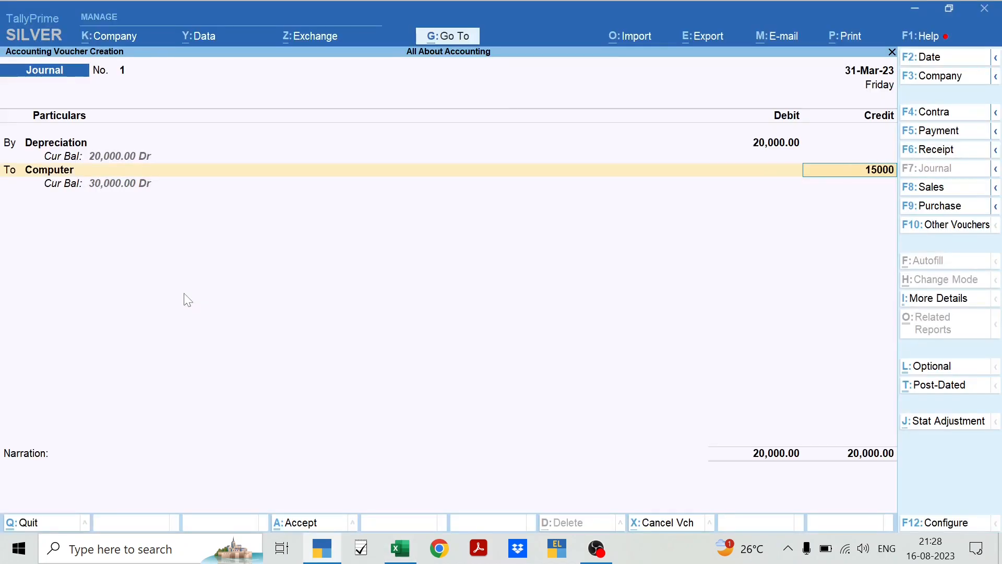
{"action": "key", "text": "Return"}
- Add Camera as the second credit ledger, check its depreciation in Excel, and credit it with 4000
{"action": "key", "text": "Return"}
{"action": "type", "text": "Camera"}
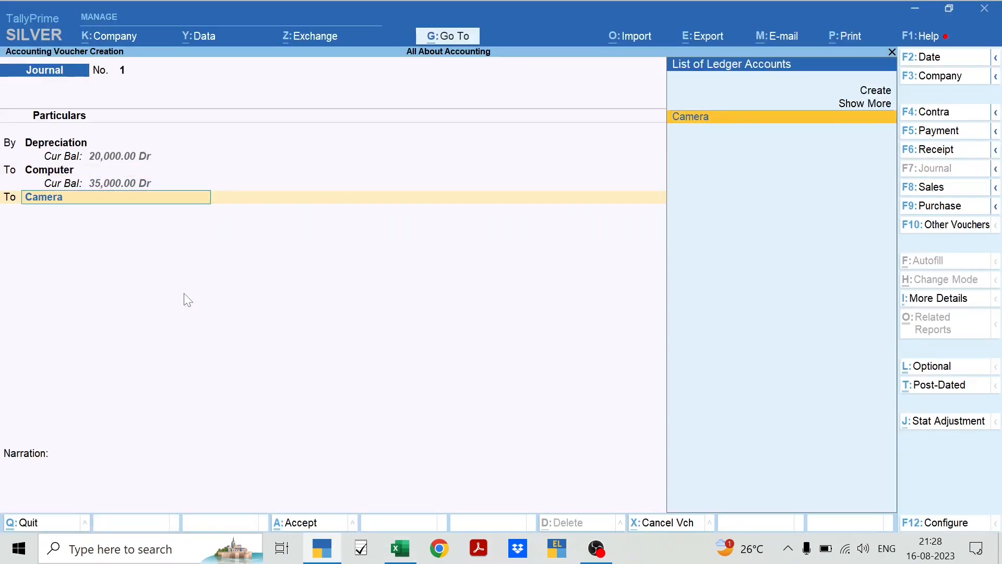
{"action": "key", "text": "alt+Tab"}
{"action": "key", "text": "Down"}
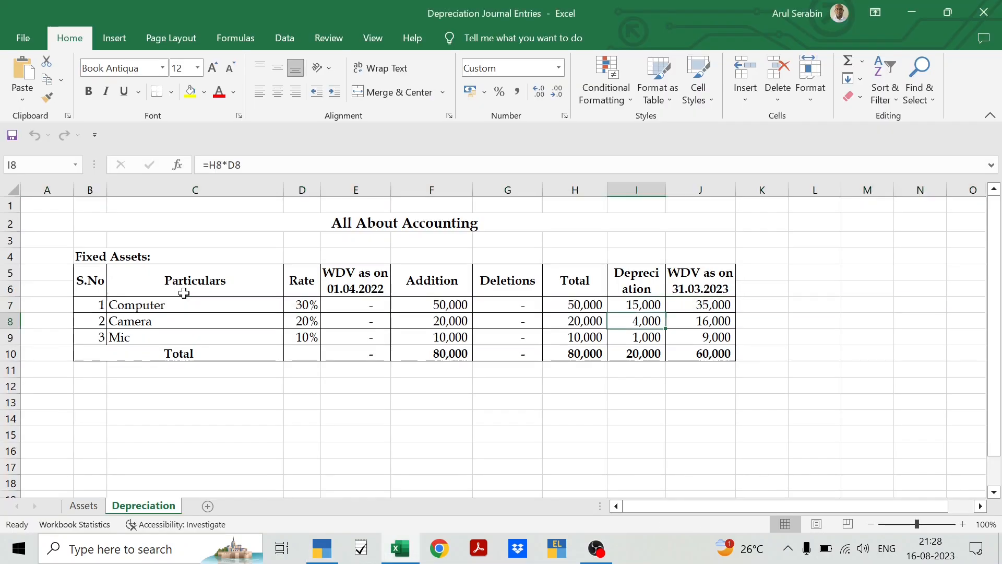
{"action": "key", "text": "alt+Tab"}
{"action": "type", "text": "4000"}
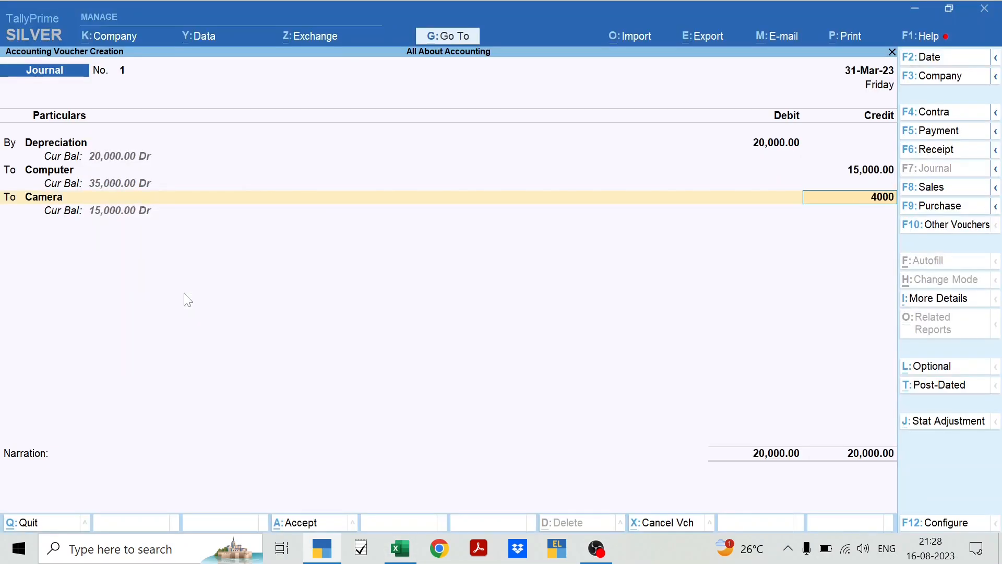
{"action": "key", "text": "Return"}
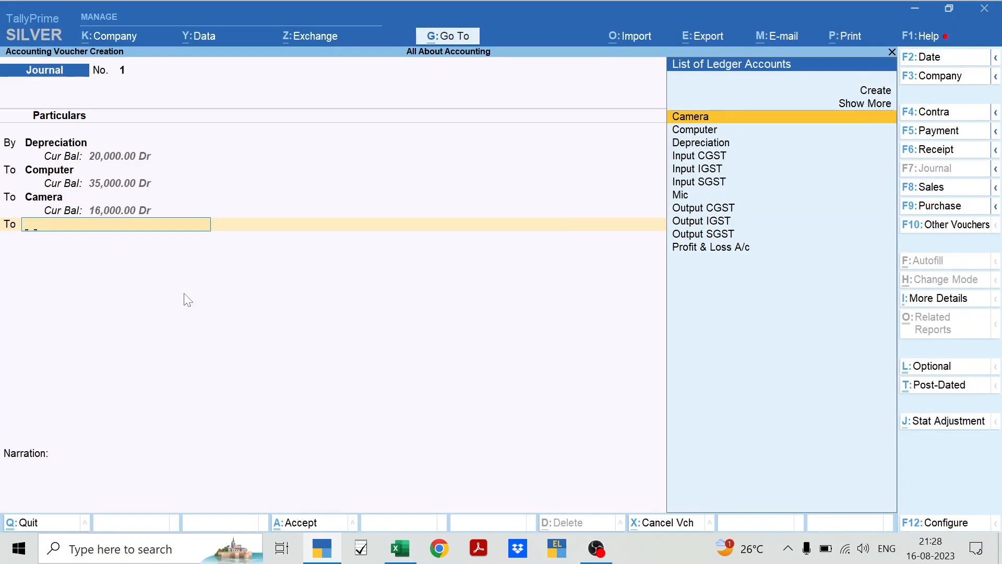
- Credit Mic with 1,000 after checking its Excel row, and save the journal with a blank narration
{"action": "type", "text": "Mic"}
{"action": "key", "text": "Return"}
{"action": "key", "text": "alt+Tab"}
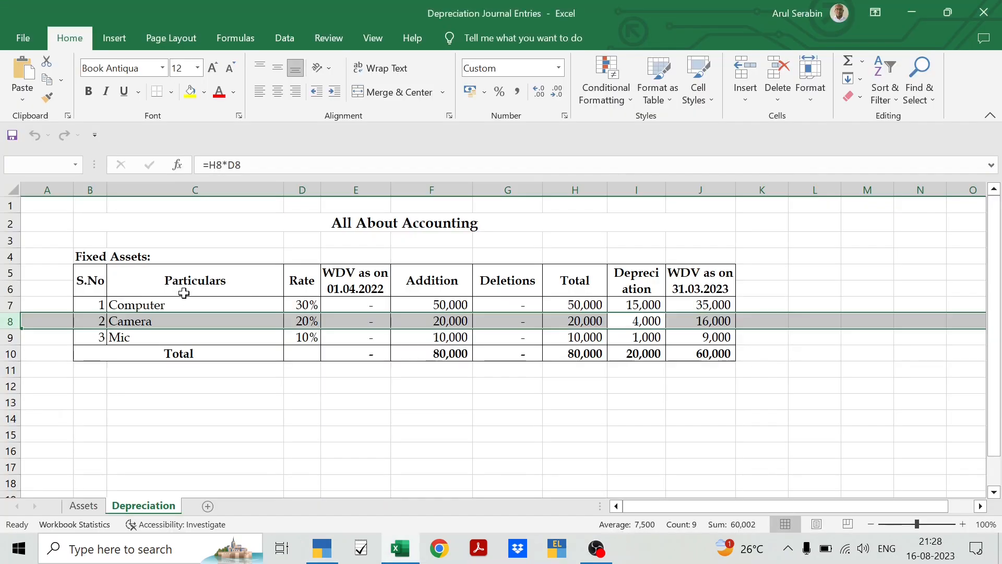
{"action": "key", "text": "Down"}
{"action": "key", "text": "alt+Tab"}
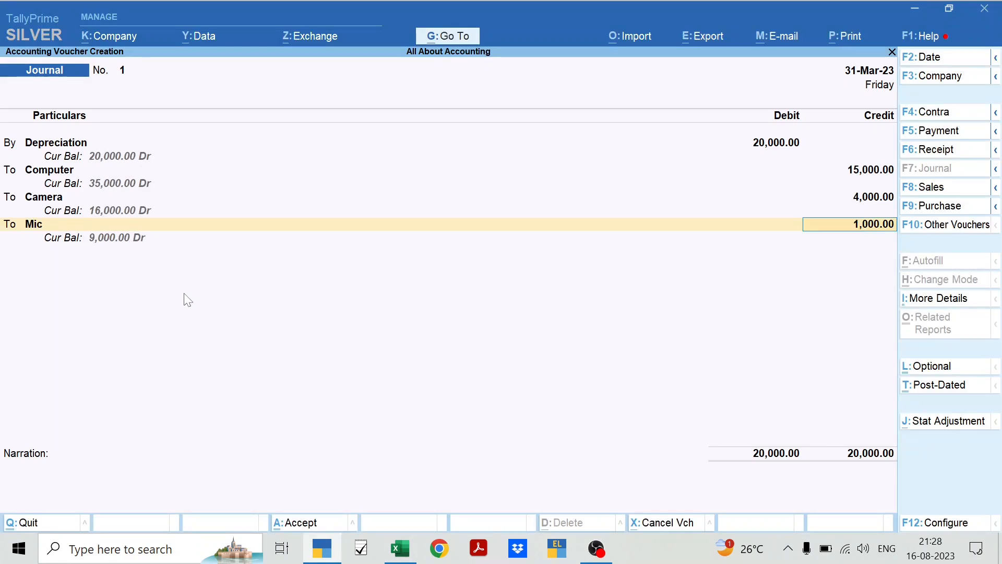
{"action": "key", "text": "Return"}
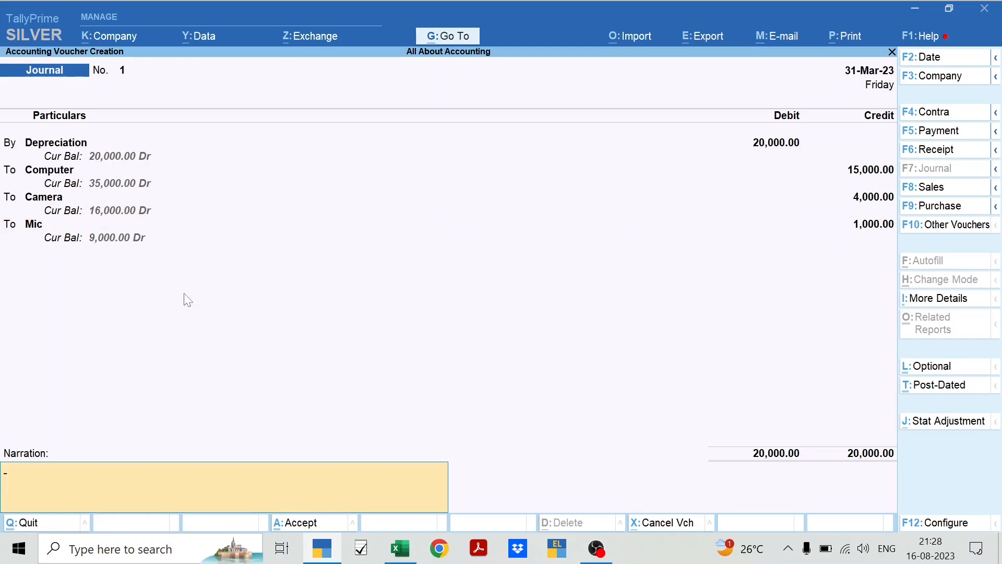
{"action": "key", "text": "ctrl"}
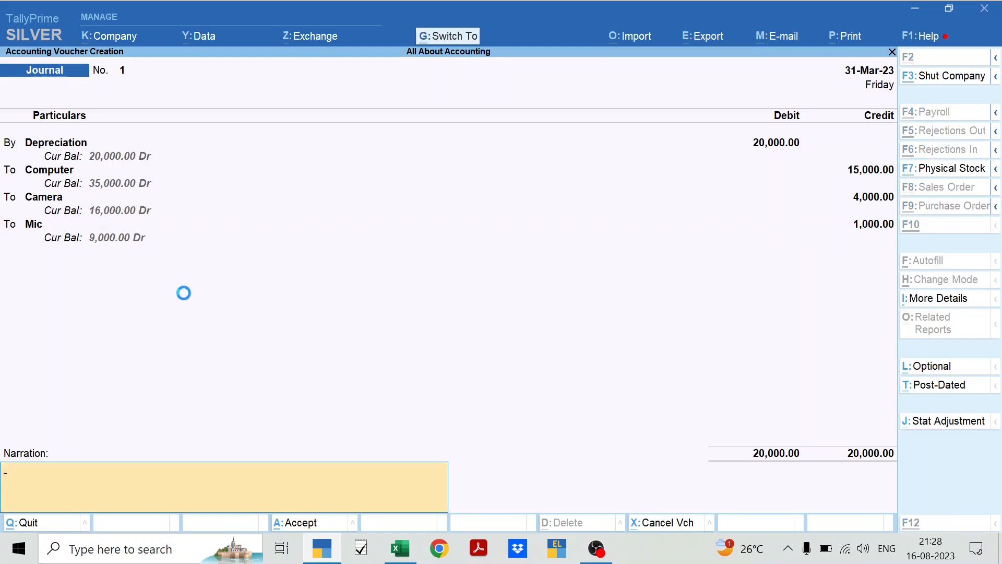
{"action": "key", "text": "ctrl+a"}
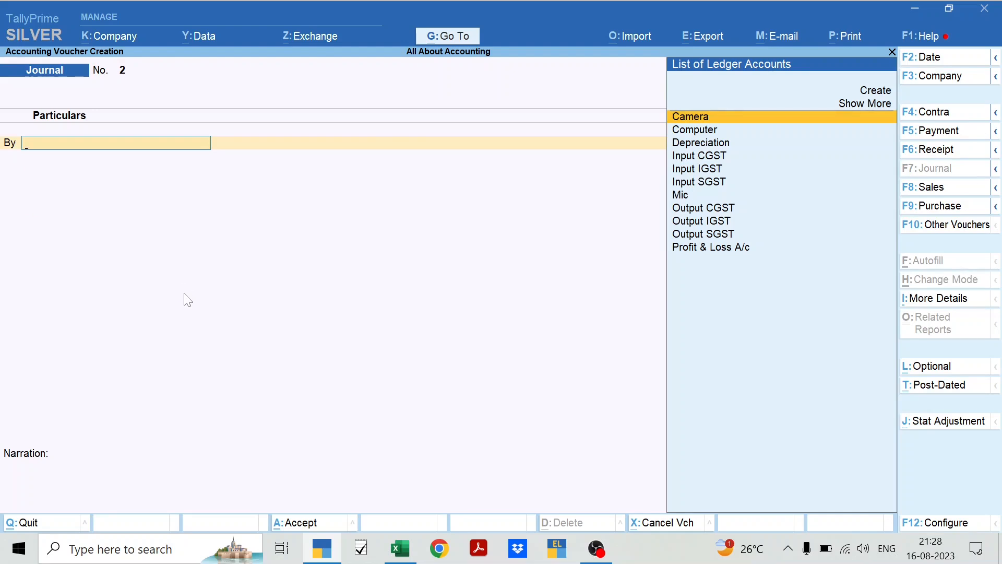
- Leave voucher entry, open the Trial Balance and drill down into the Fixed Assets group
{"action": "key", "text": "Escape"}
{"action": "key", "text": "Escape"}
{"action": "key", "text": "n"}
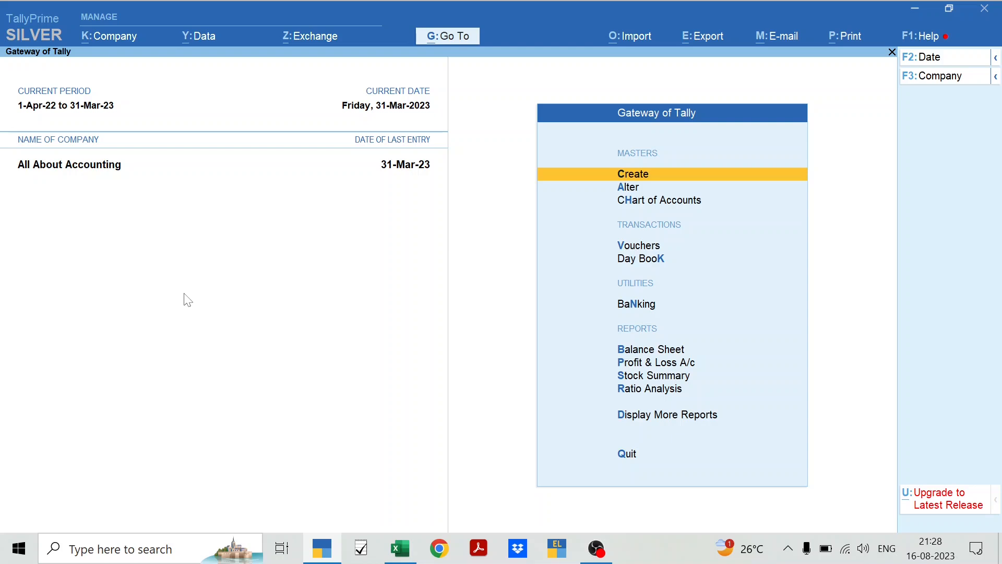
{"action": "key", "text": "d"}
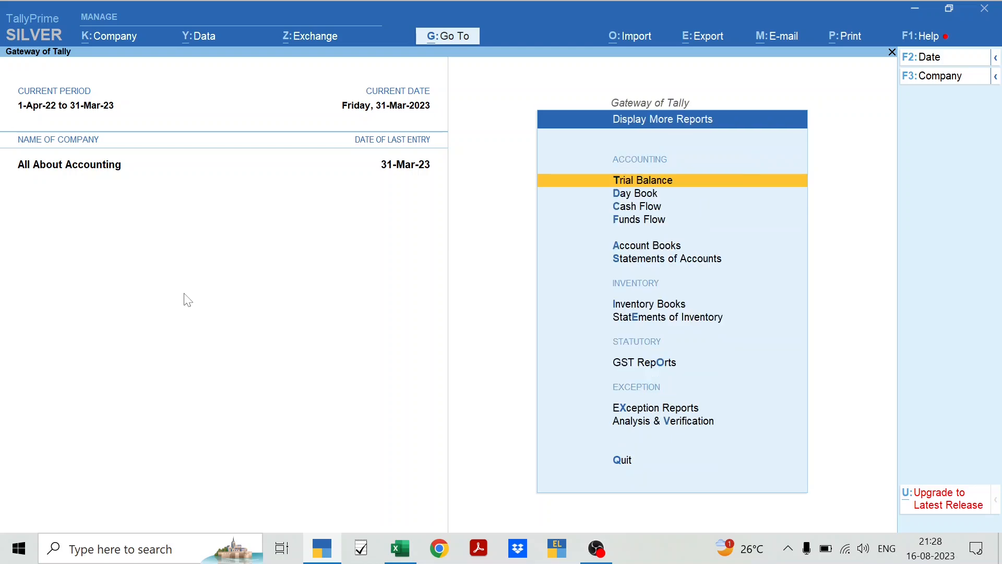
{"action": "key", "text": "Return"}
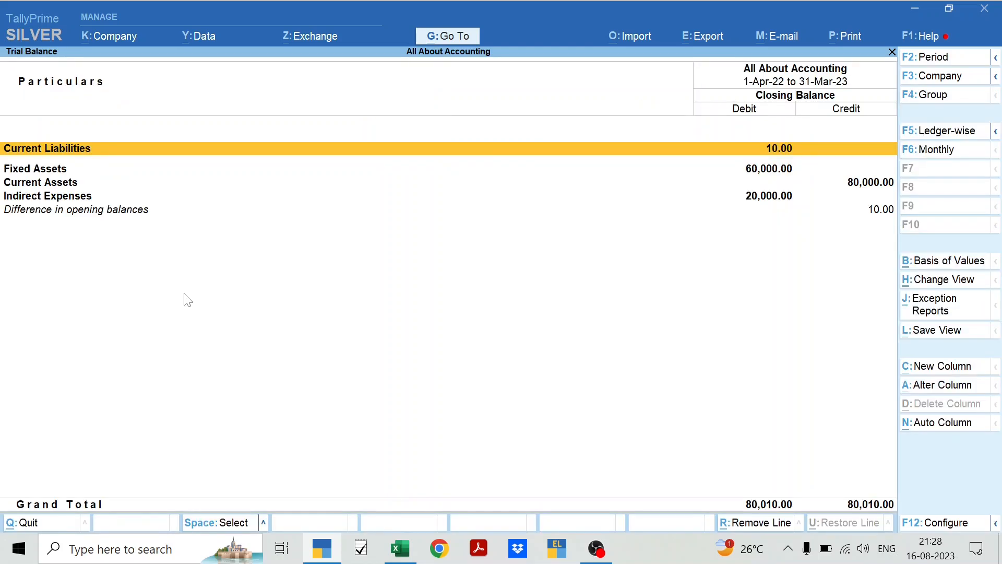
{"action": "key", "text": "Down"}
{"action": "key", "text": "Return"}
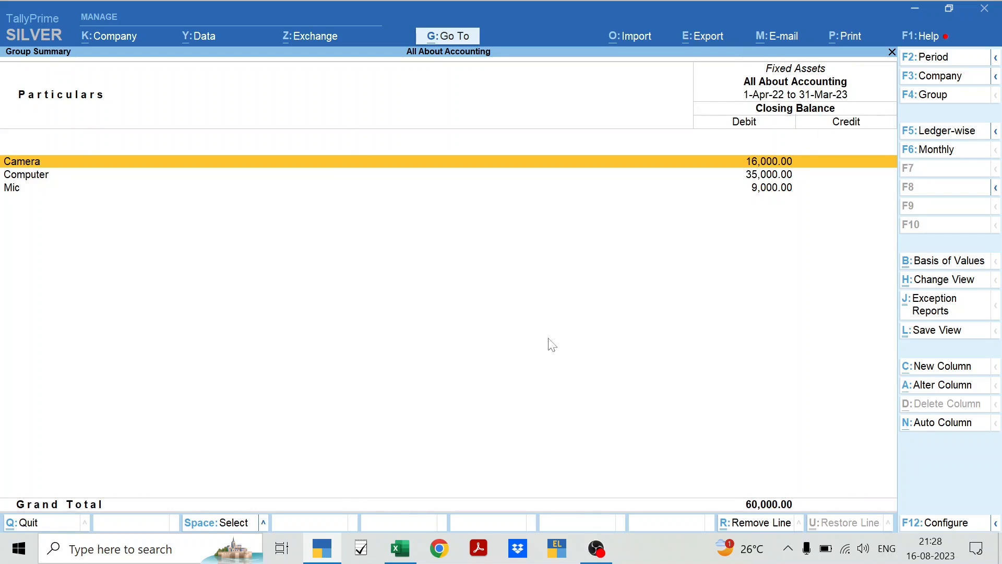
- Compare the Camera and Computer closing balances in TallyPrime with their 31.03.2023 WDV in Excel
{"action": "key", "text": "alt+Tab"}
{"action": "key", "text": "Up"}
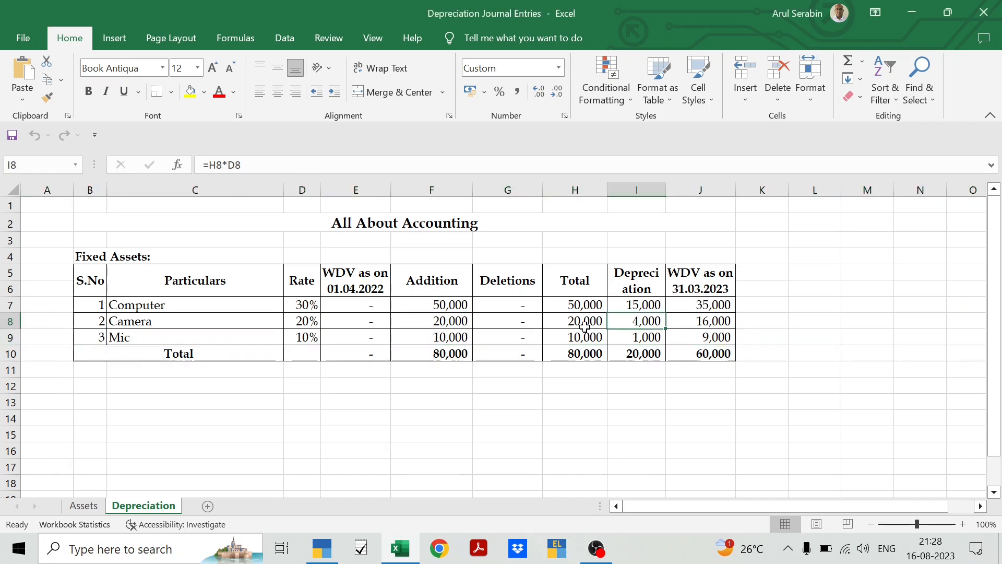
{"action": "key", "text": "Right"}
{"action": "key", "text": "shift+space"}
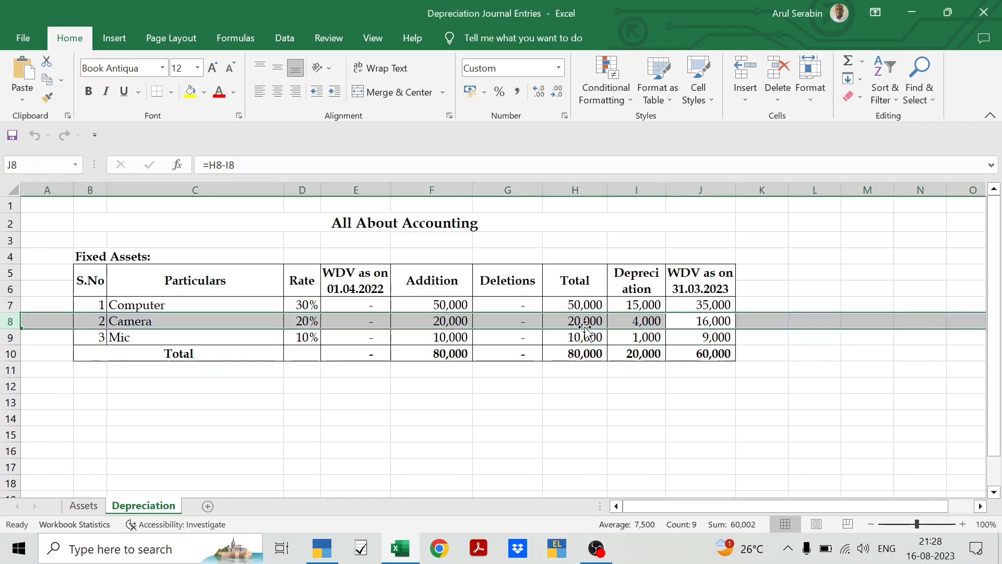
{"action": "key", "text": "alt+Tab"}
{"action": "key", "text": "Down"}
{"action": "key", "text": "alt+Tab"}
{"action": "key", "text": "Up"}
{"action": "key", "text": "shift+space"}
{"action": "key", "text": "alt+Tab"}
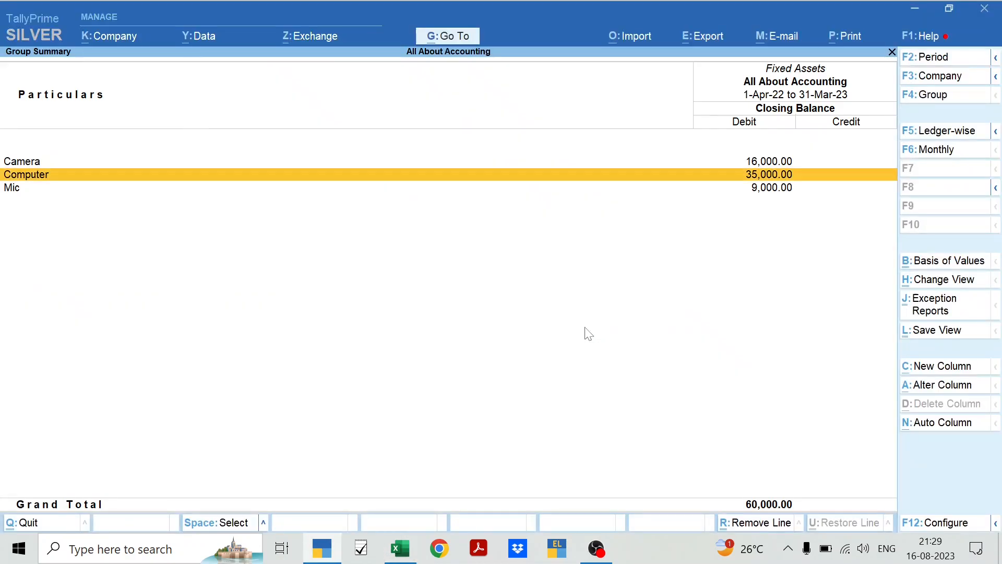
- Compare the Mic balance and the Fixed Assets grand total in TallyPrime with the WDV figures in Excel
{"action": "key", "text": "Down"}
{"action": "key", "text": "alt+Tab"}
{"action": "key", "text": "Down"}
{"action": "key", "text": "Down"}
{"action": "key", "text": "shift+space"}
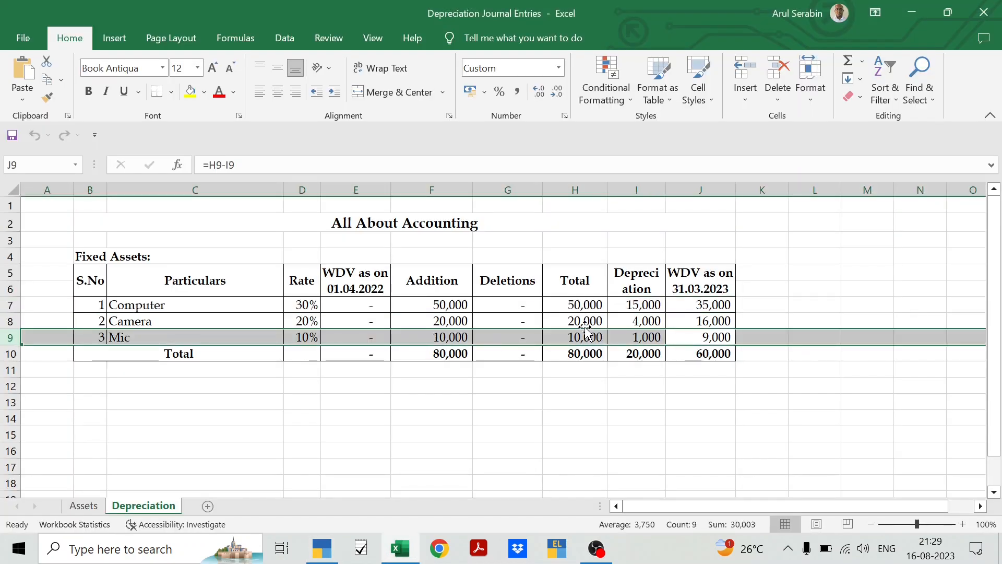
{"action": "key", "text": "Down"}
{"action": "key", "text": "Up"}
{"action": "key", "text": "Down"}
{"action": "key", "text": "alt+Tab"}
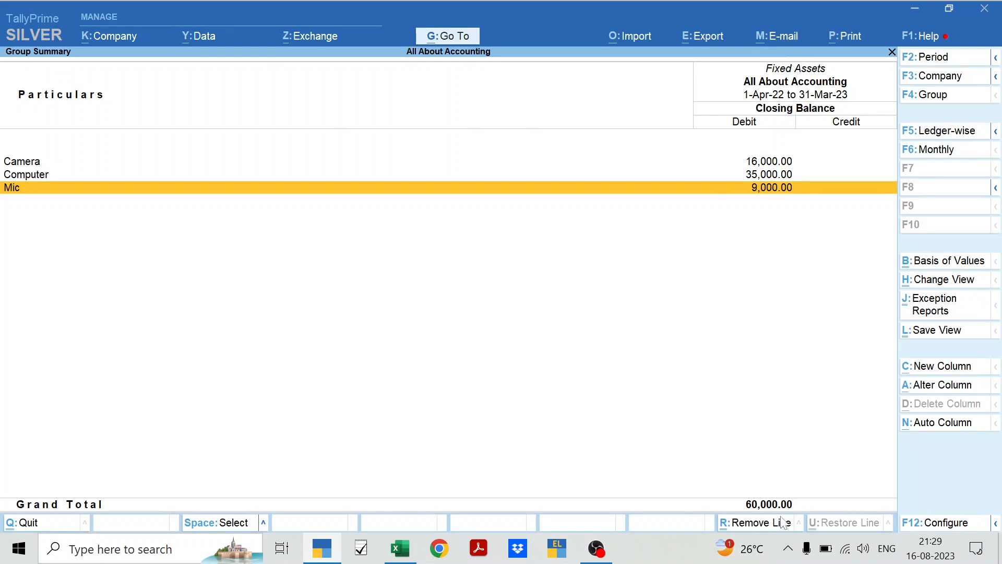
{"action": "key", "text": "alt+Tab"}
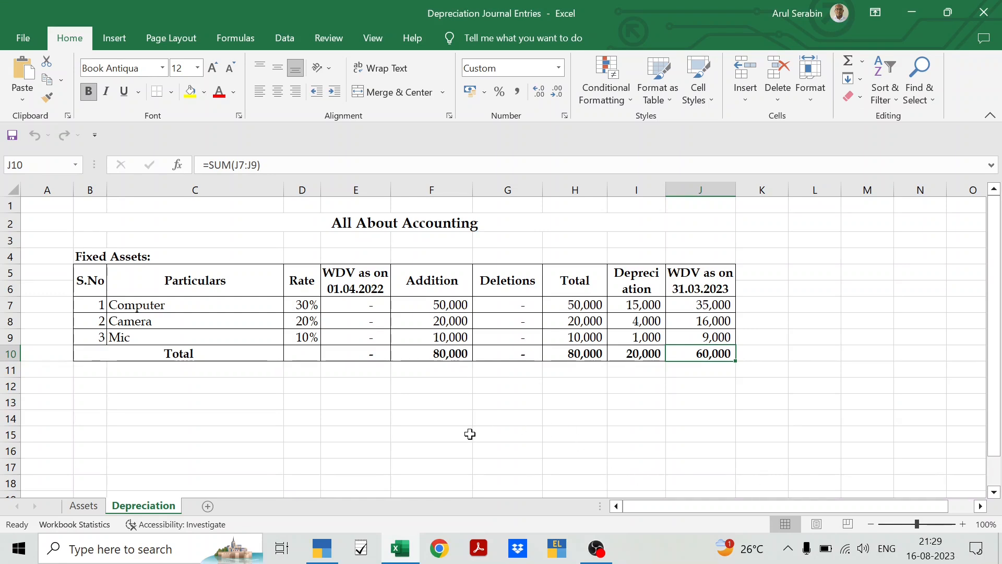
{"action": "key", "text": "alt+Tab"}
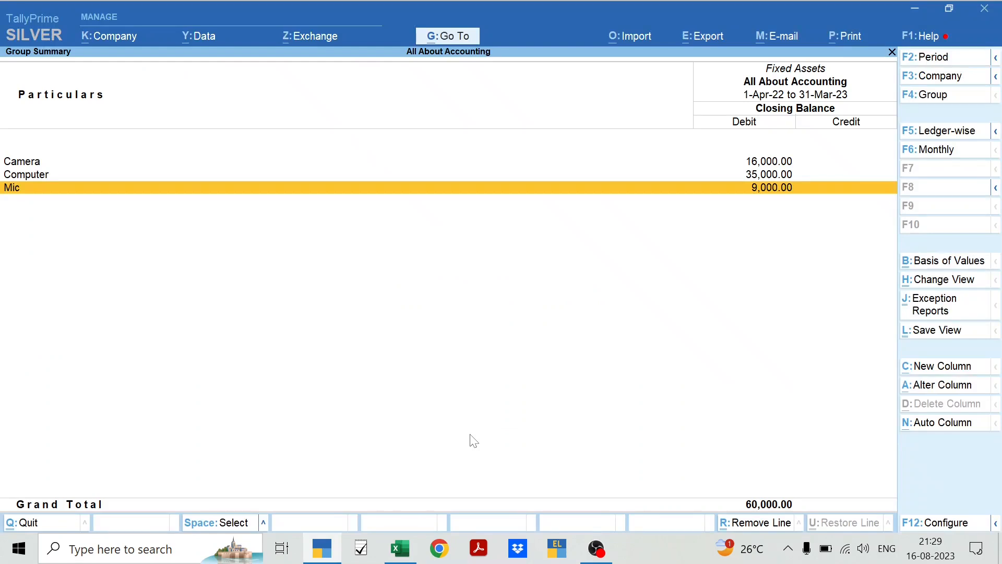
- Close the Fixed Assets report, open the Day Book and view the Depreciation journal voucher
{"action": "key", "text": "Escape"}
{"action": "key", "text": "Escape"}
{"action": "key", "text": "Escape"}
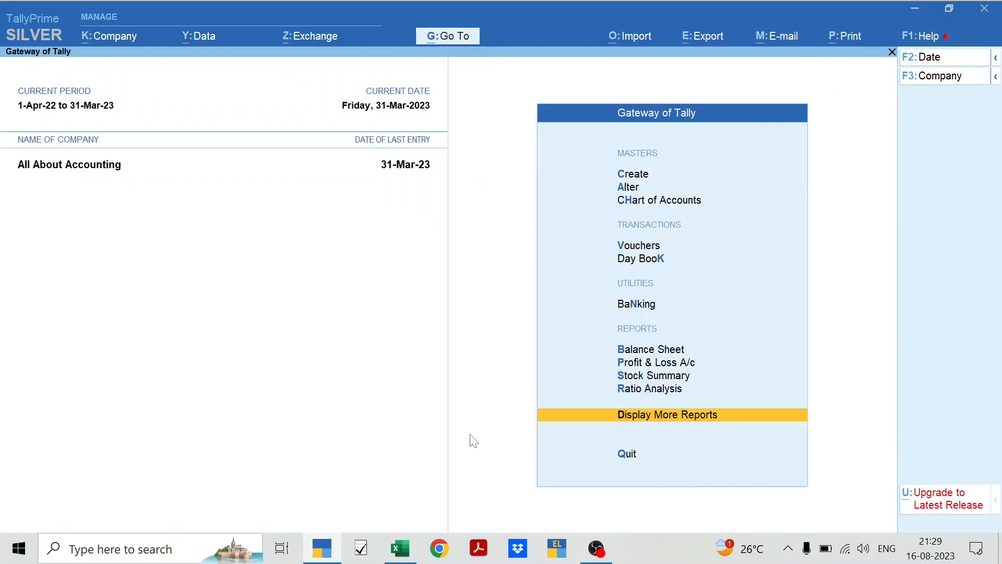
{"action": "key", "text": "Escape"}
{"action": "key", "text": "Escape"}
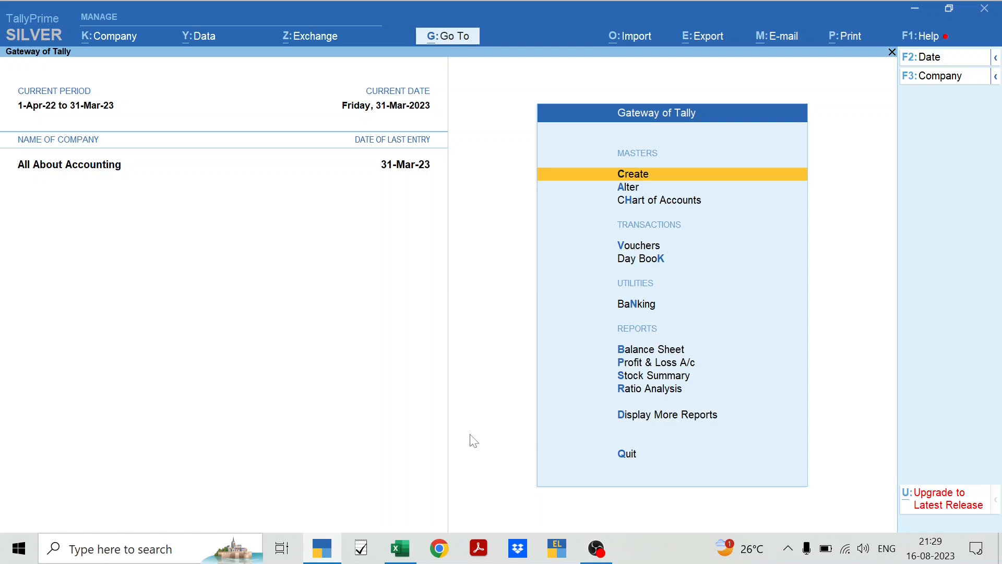
{"action": "key", "text": "d"}
{"action": "key", "text": "Down"}
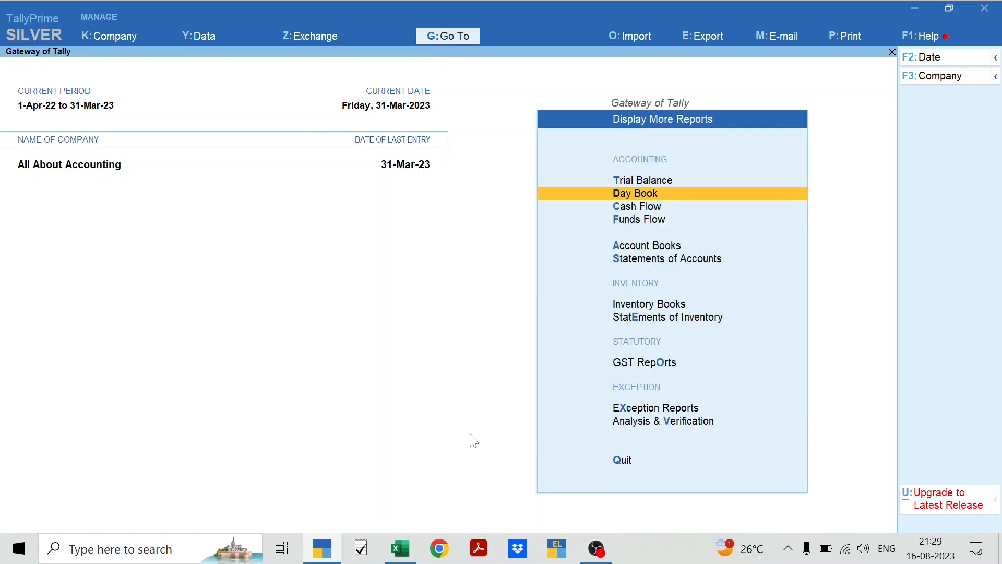
{"action": "key", "text": "Return"}
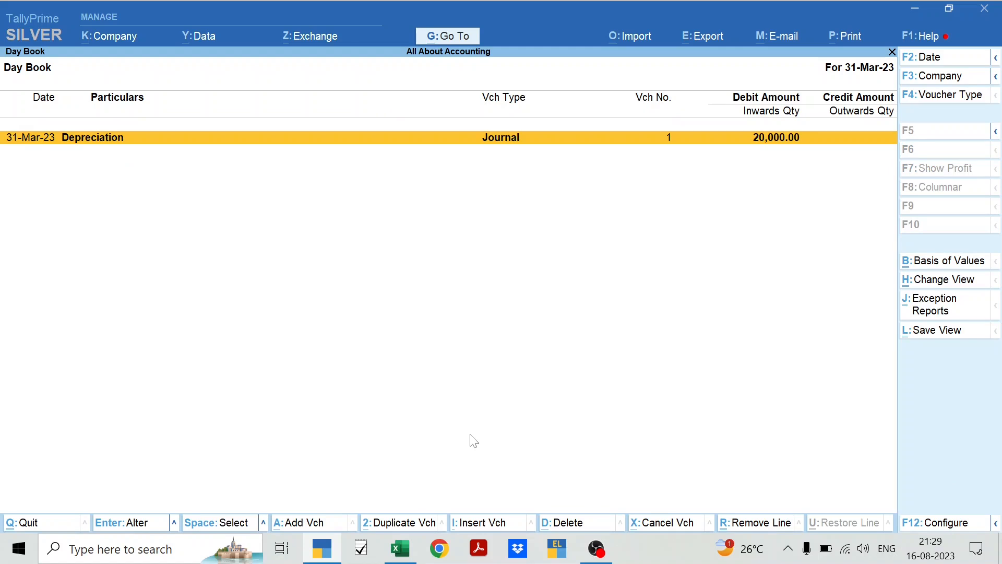
{"action": "key", "text": "Return"}
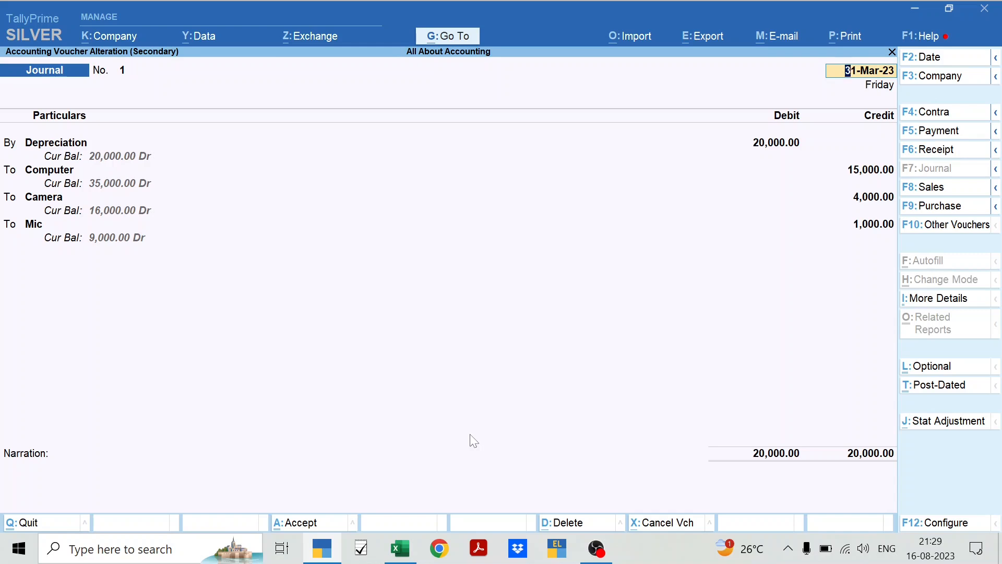
- Close the Depreciation voucher and the Day Book, and switch to the Excel depreciation sheet
{"action": "key", "text": "BackSpace"}
{"action": "key", "text": "Escape"}
{"action": "key", "text": "y"}
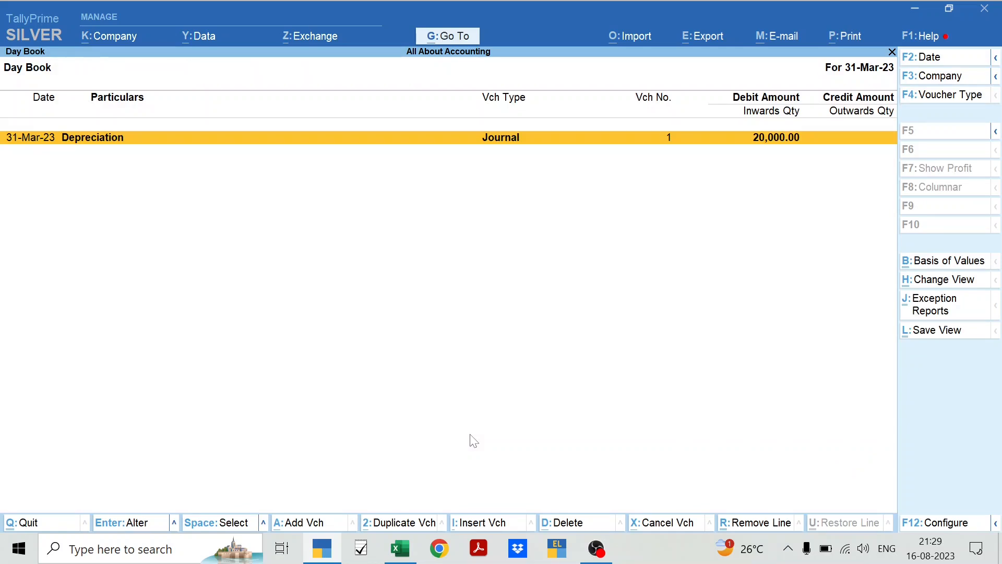
{"action": "key", "text": "Escape"}
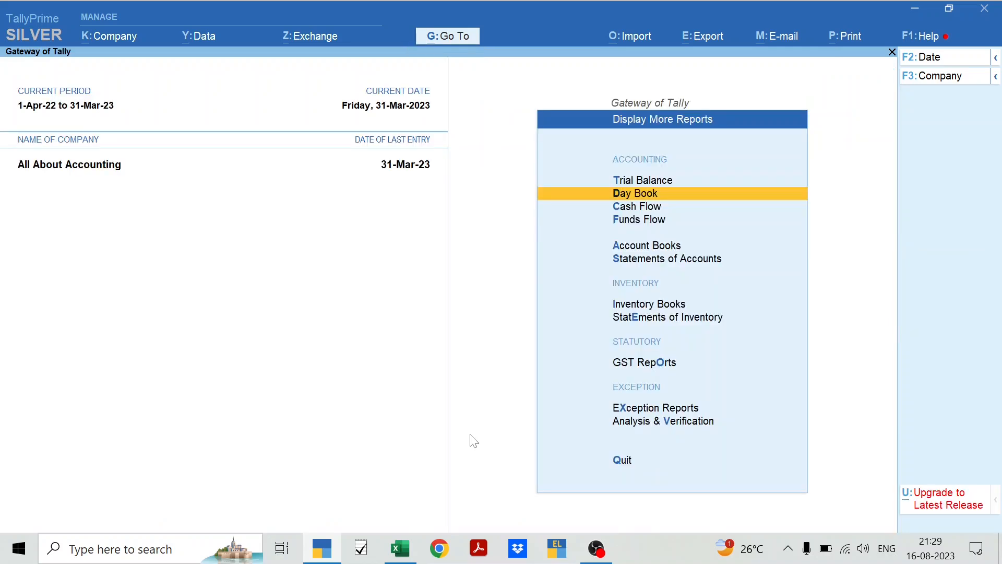
{"action": "key", "text": "alt+Tab"}
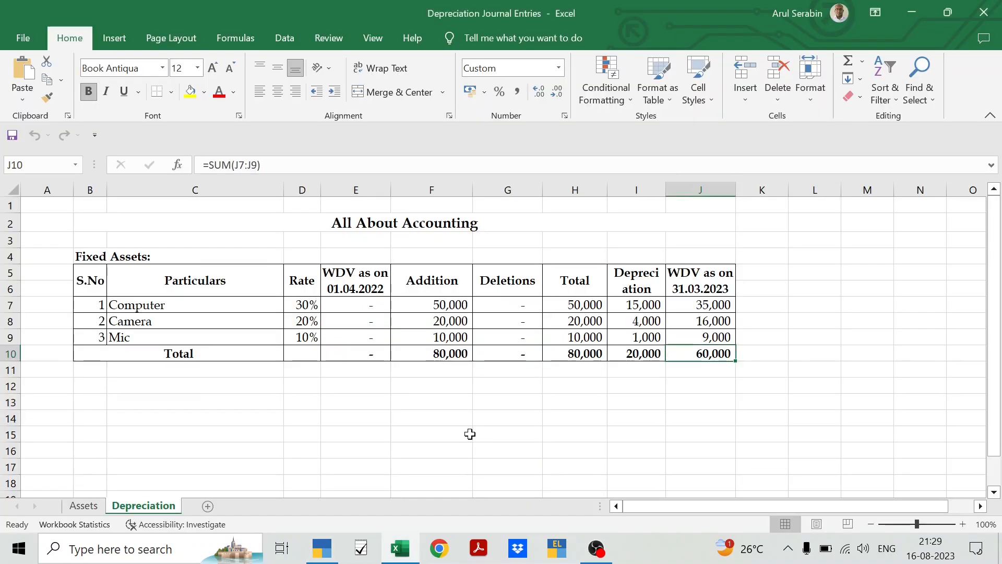